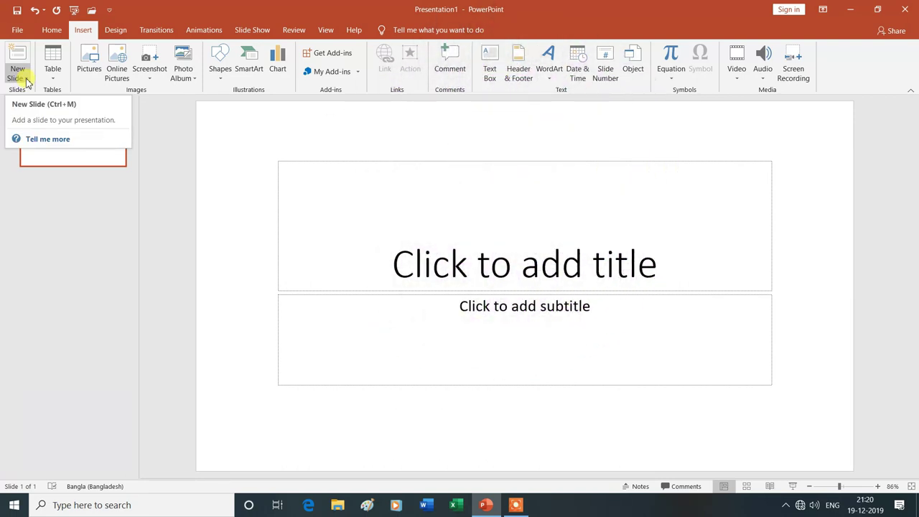
Add a blank second slide from the Office Theme layout gallery.
left_click(26, 82)
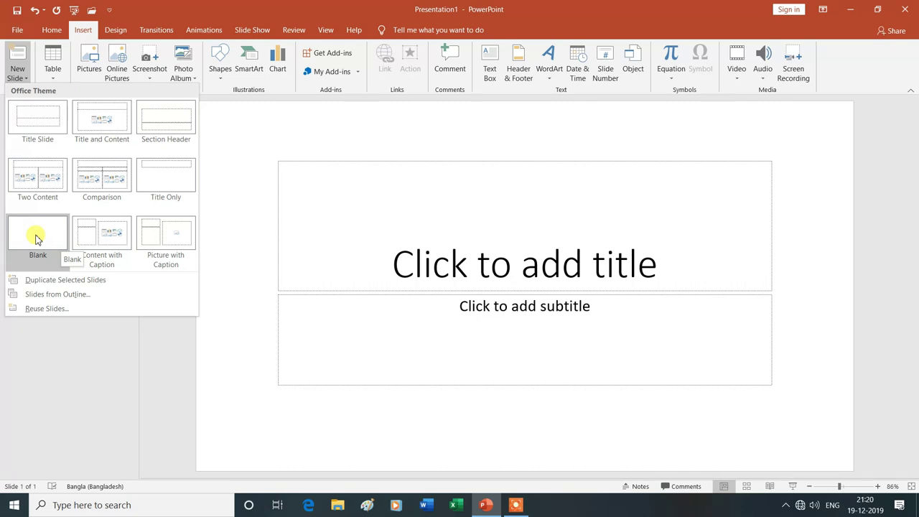
left_click(37, 238)
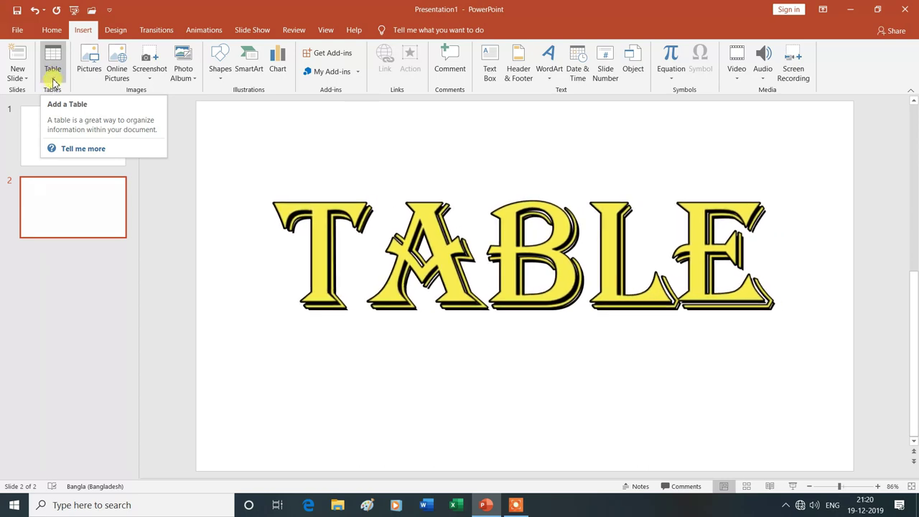
Insert a 4-column by 5-row table on the blank second slide.
left_click(53, 82)
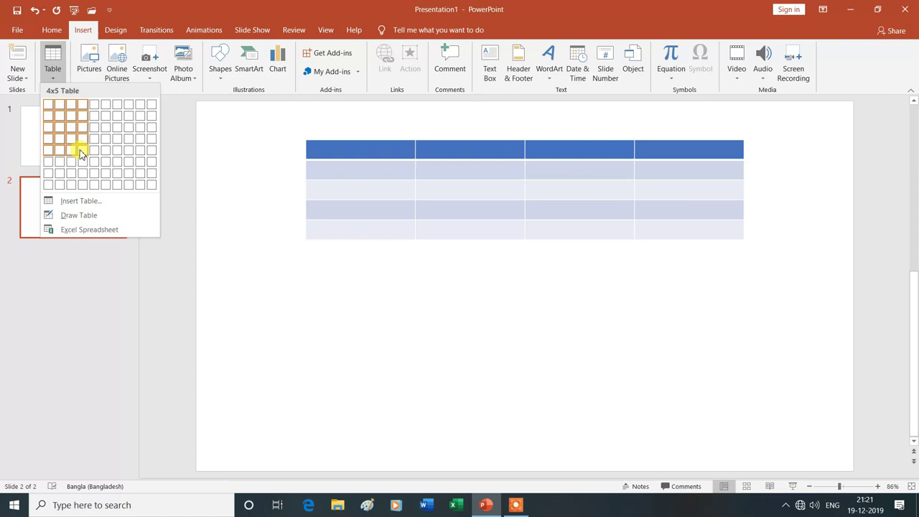
left_click(81, 153)
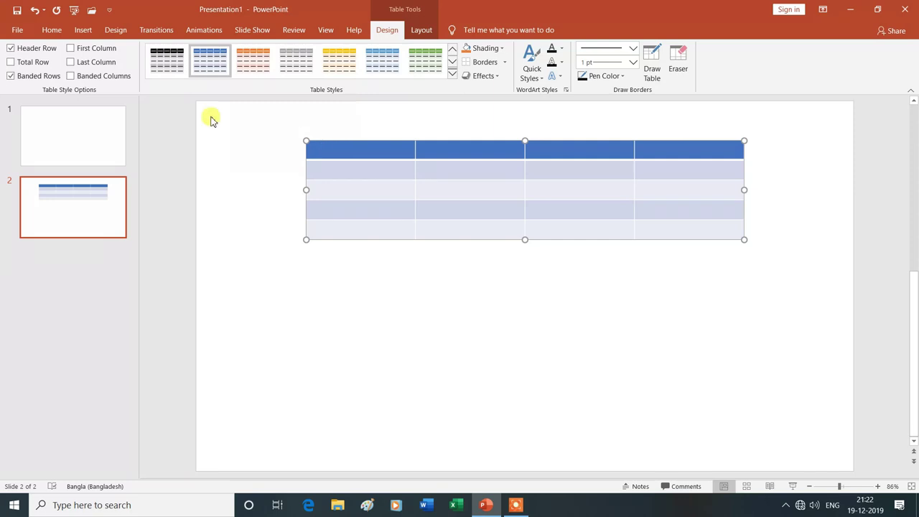
left_click(10, 48)
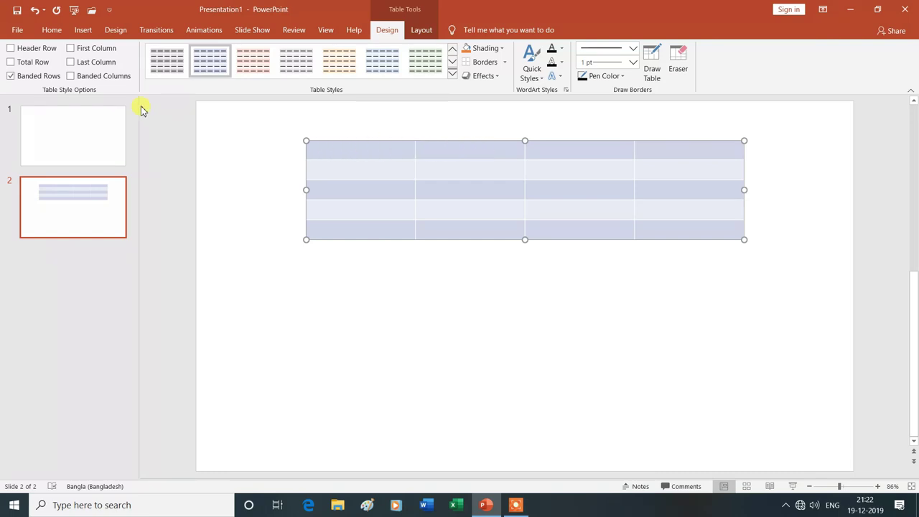
left_click(11, 48)
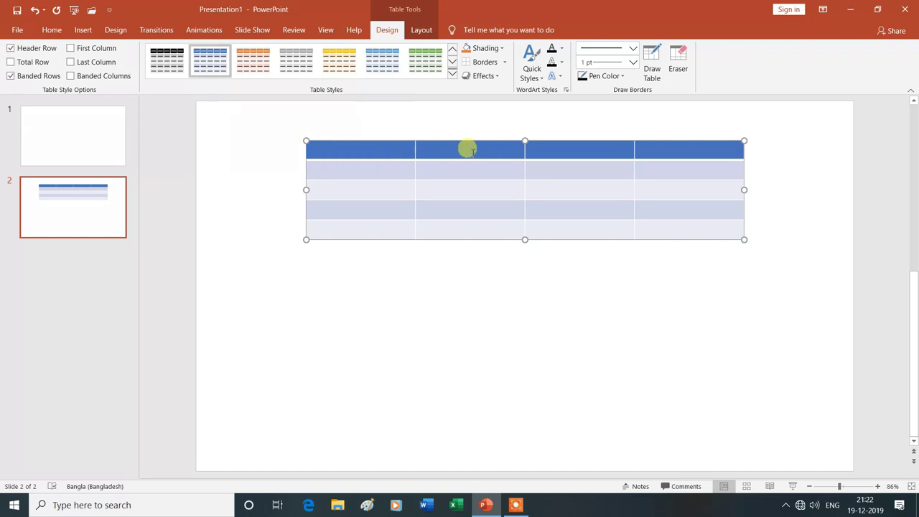
left_click(11, 62)
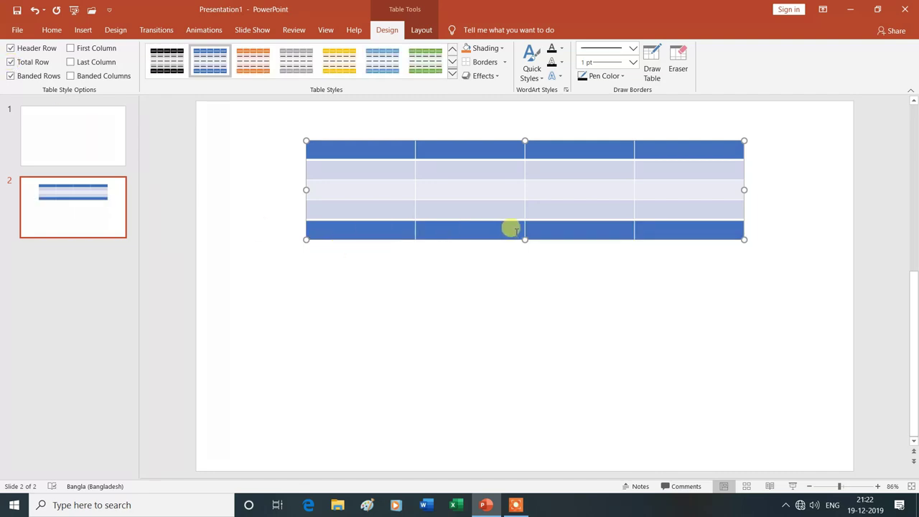
left_click(11, 62)
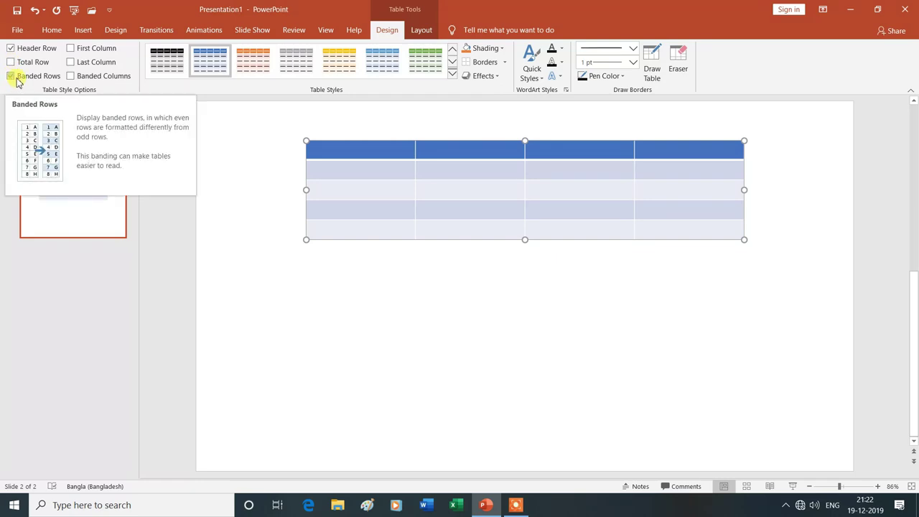
left_click(10, 76)
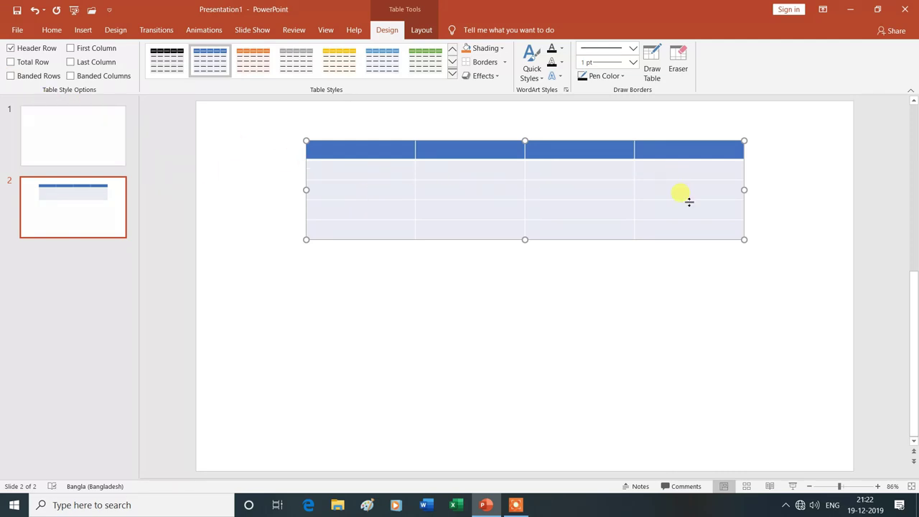
left_click(11, 76)
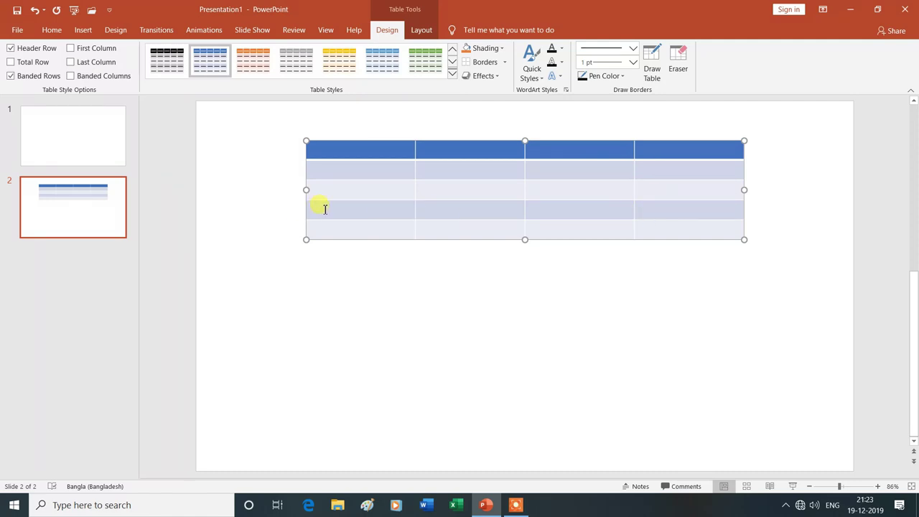
left_click(72, 48)
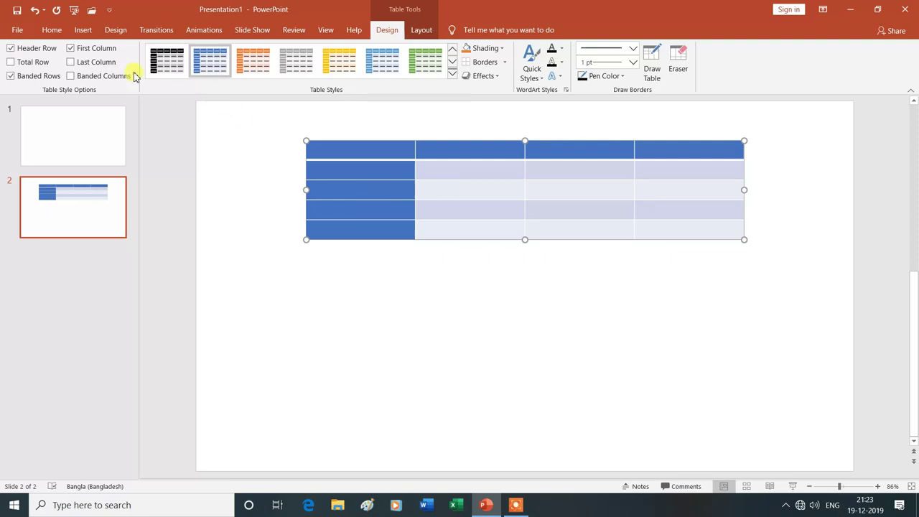
left_click(70, 48)
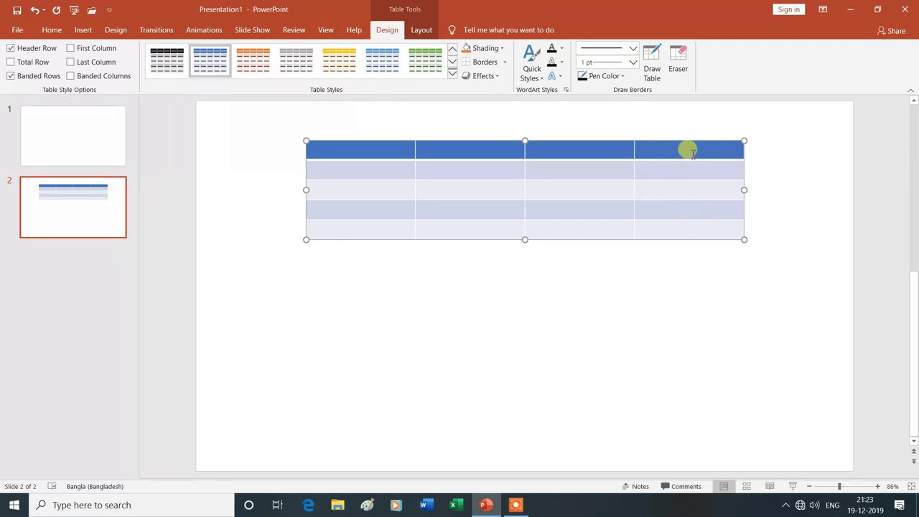
left_click(70, 62)
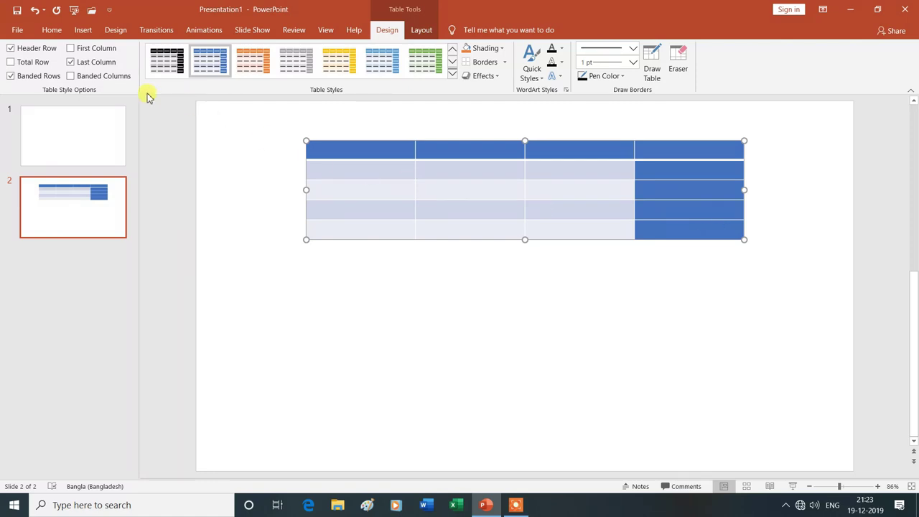
left_click(71, 63)
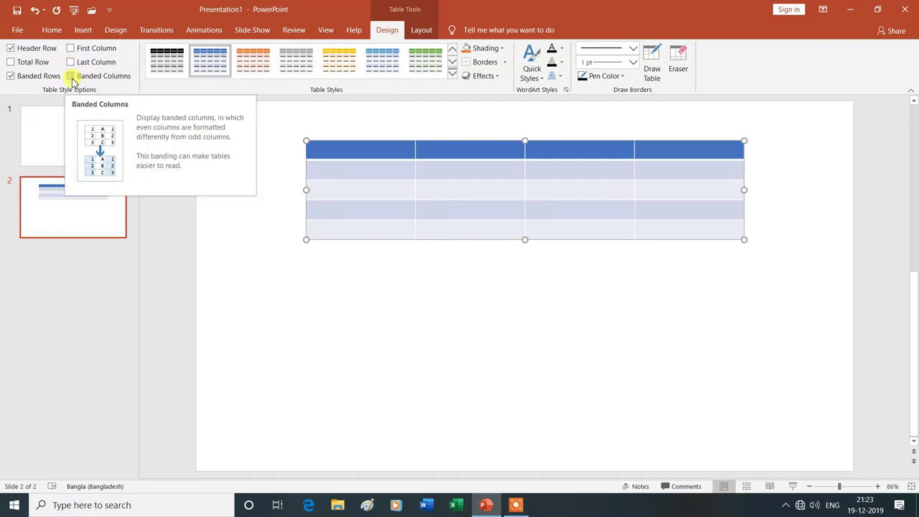
left_click(71, 76)
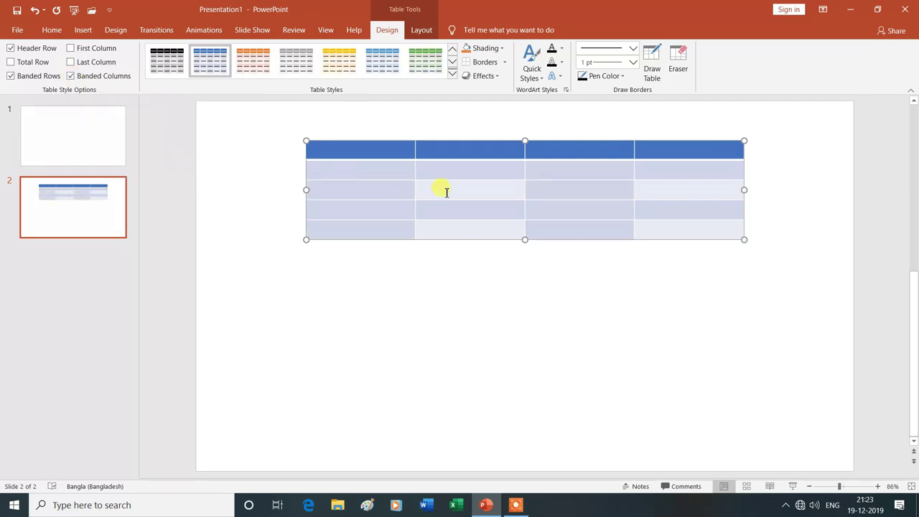
left_click(71, 76)
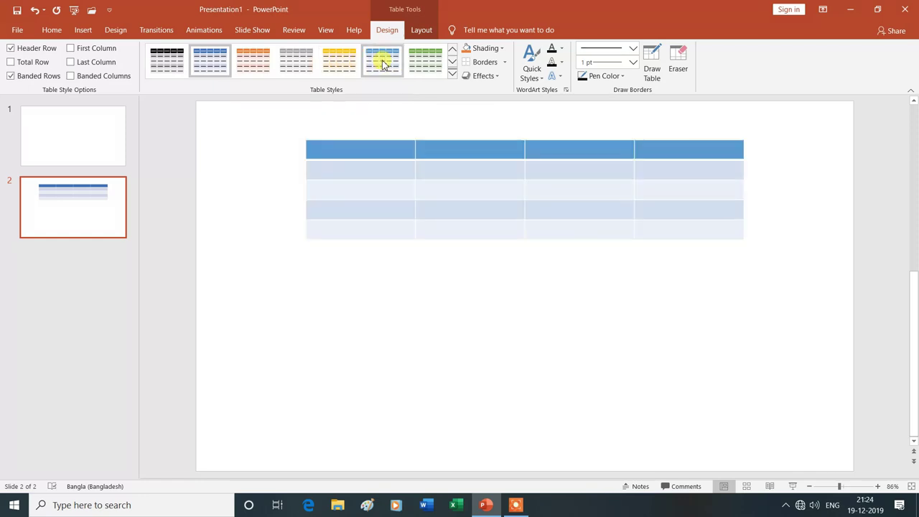
Apply Light Style 3 to the table for black gridlines and grey banded rows.
left_click(452, 75)
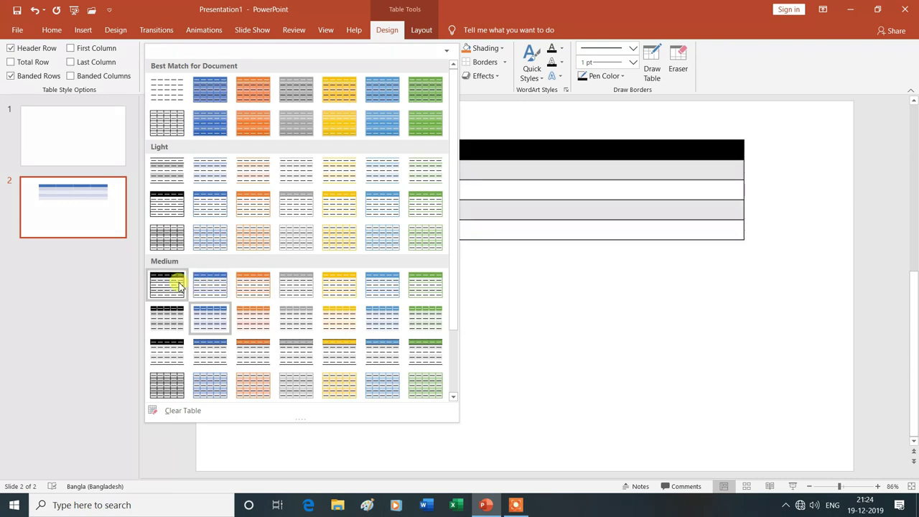
left_click(168, 233)
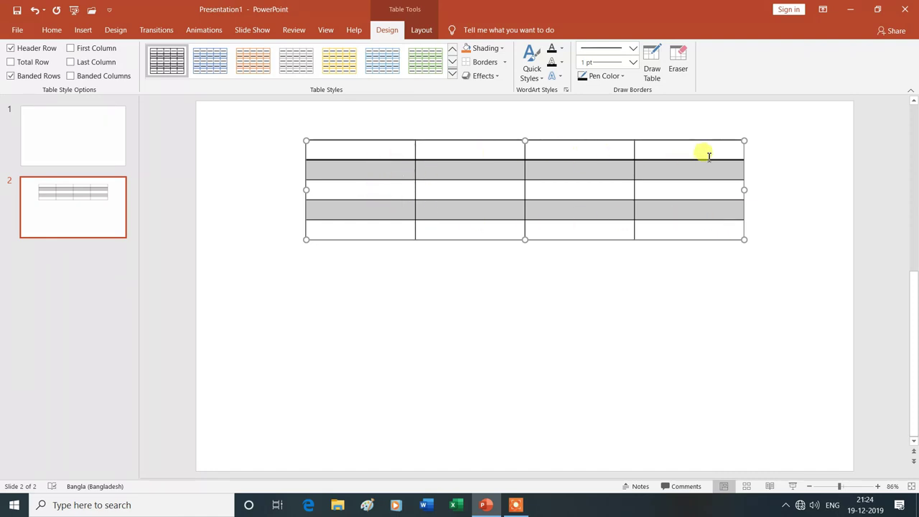
left_click(502, 50)
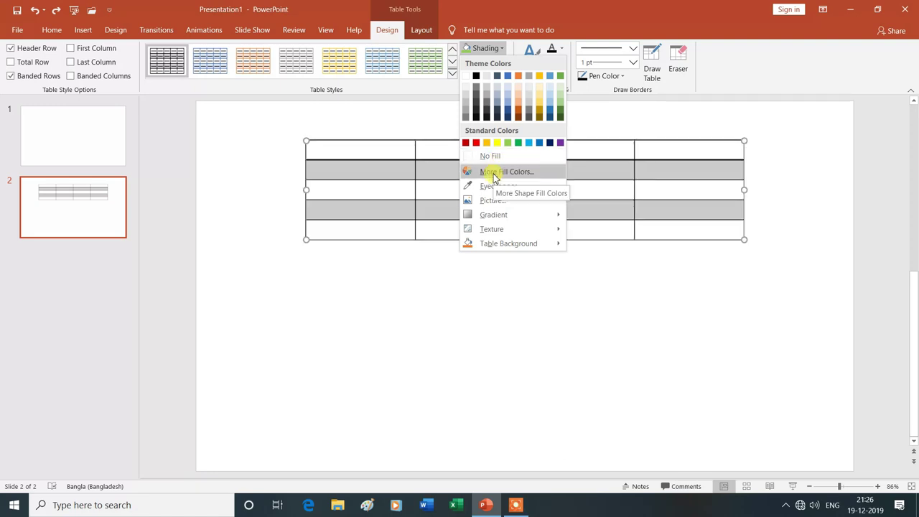
Shade all table cells light cyan using a custom colour from More Fill Colors.
left_click(522, 176)
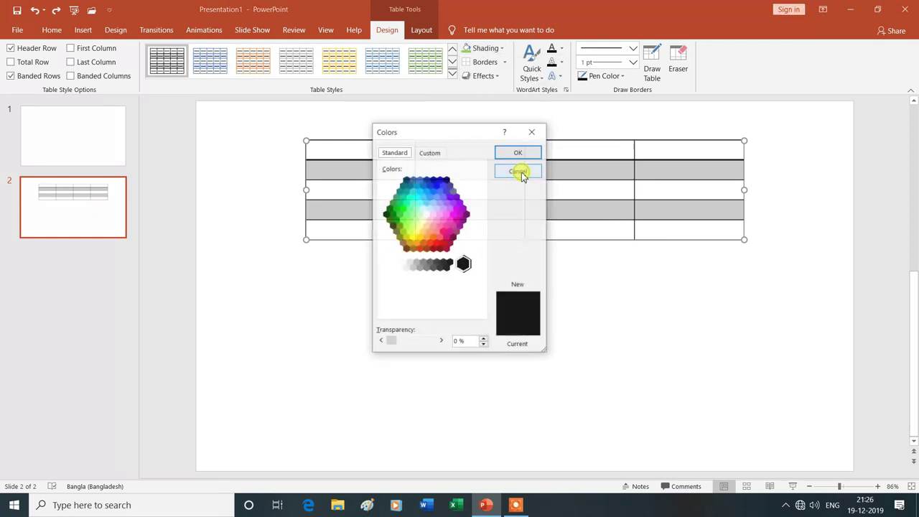
left_click(422, 209)
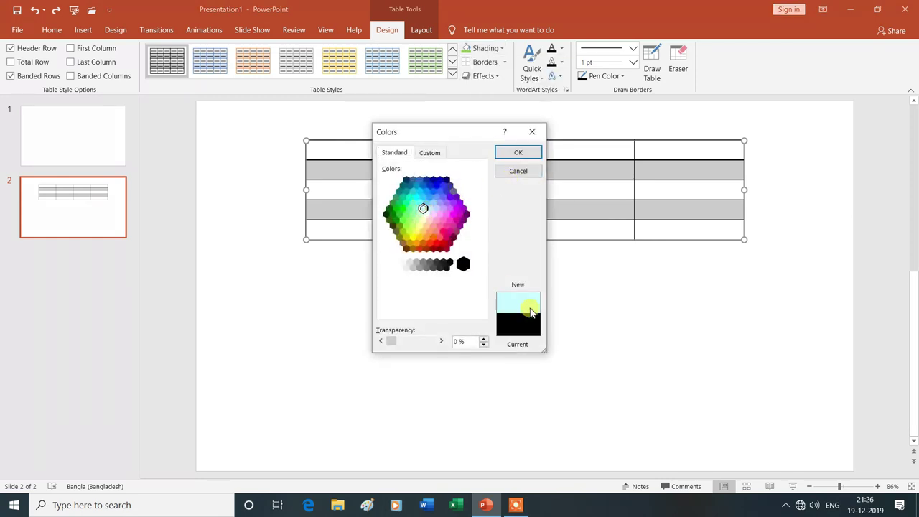
left_click(528, 151)
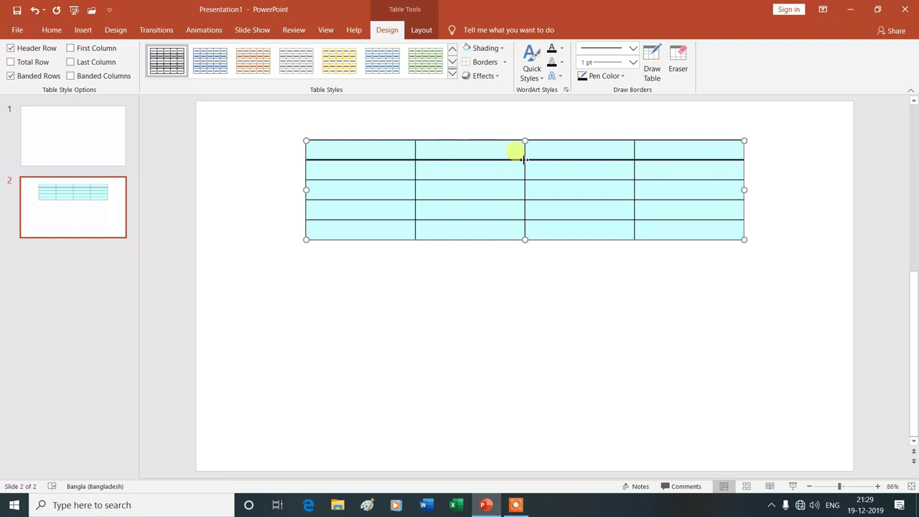
left_click(505, 66)
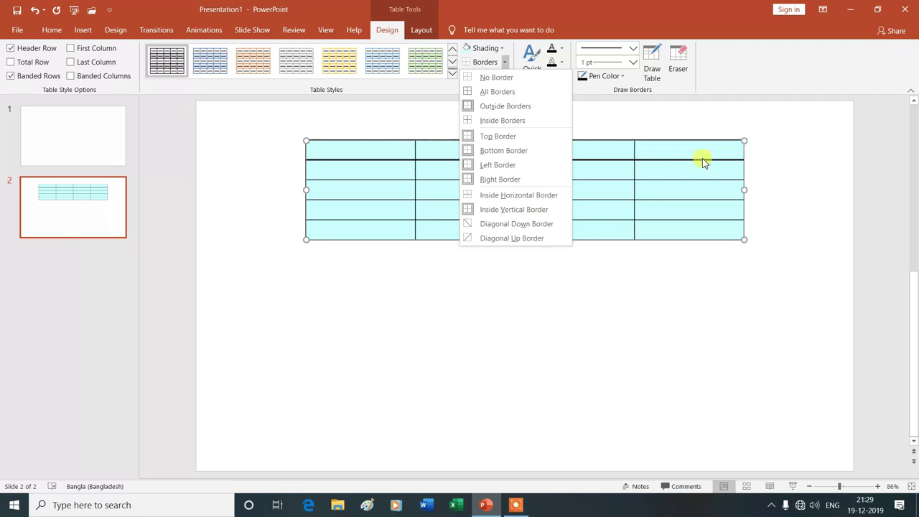
Apply All Borders, clear them with No Border, then reapply All Borders to every cell.
left_click(494, 94)
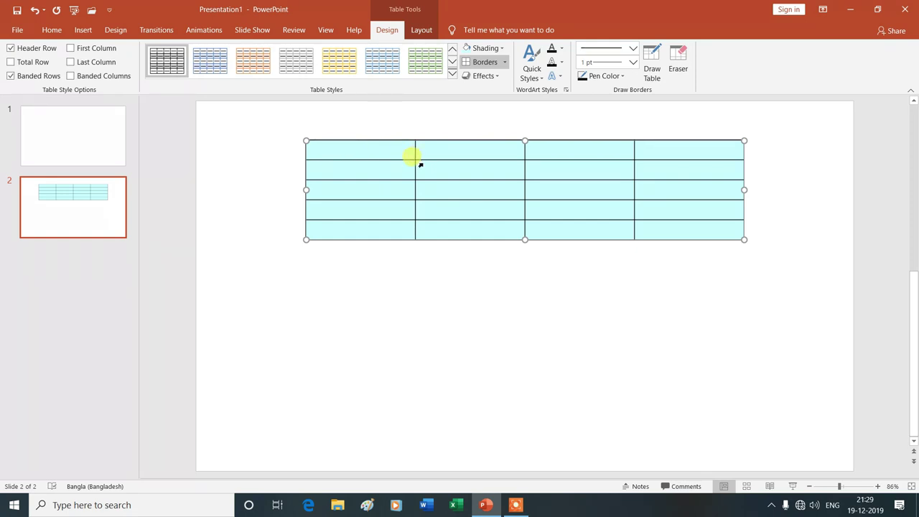
left_click(504, 63)
left_click(466, 75)
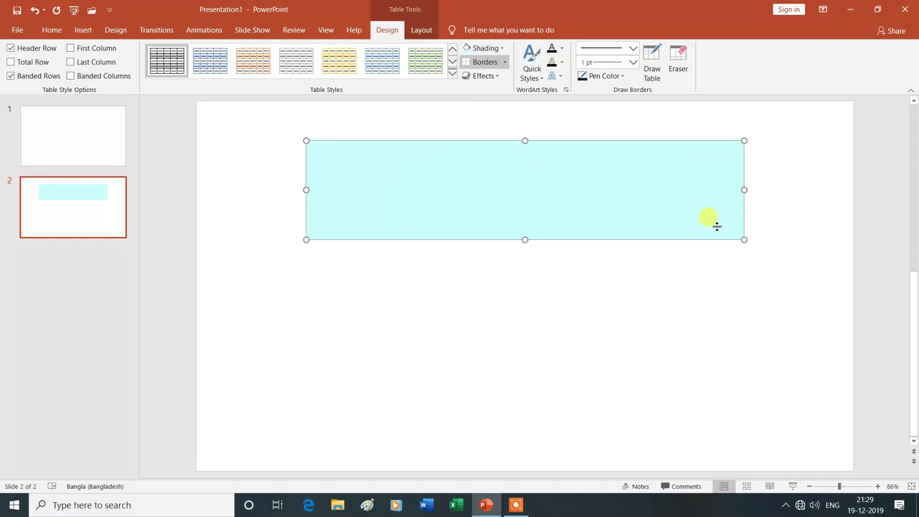
left_click(507, 65)
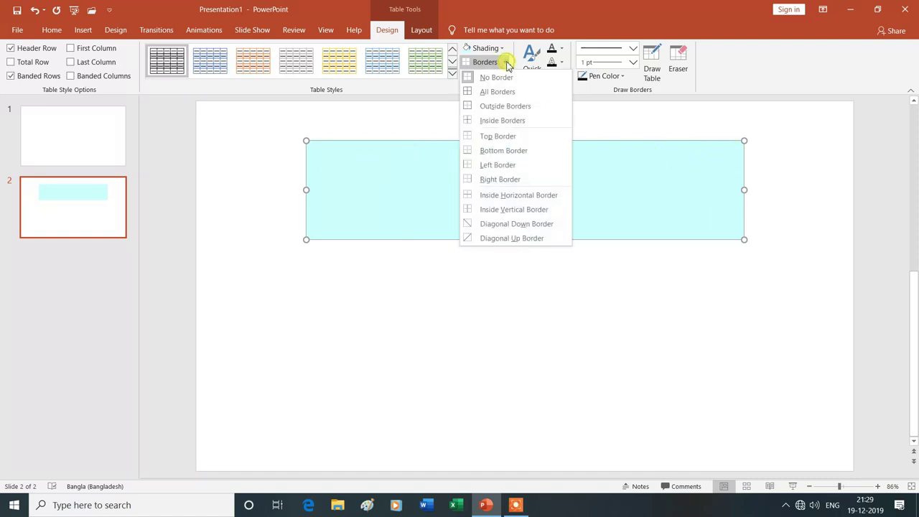
left_click(485, 92)
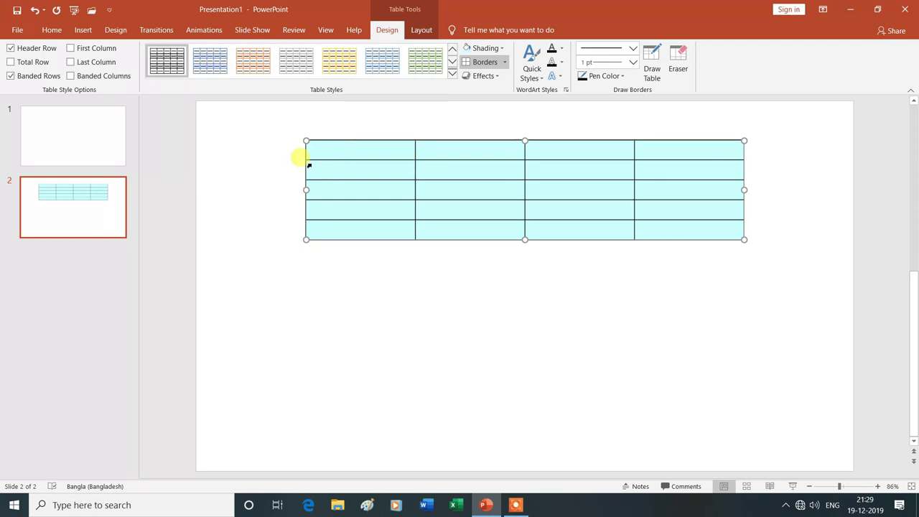
left_click(506, 63)
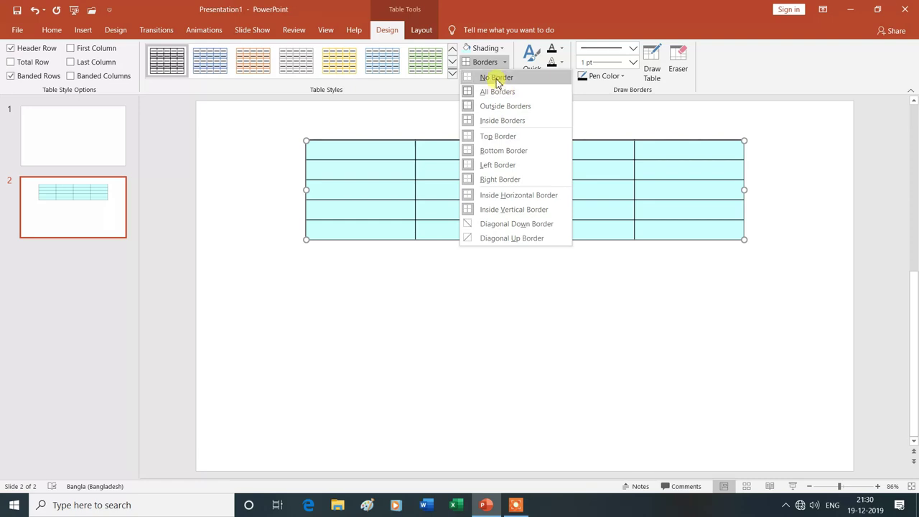
Remove all table borders, then add Outside Borders followed by Inside Borders.
left_click(497, 79)
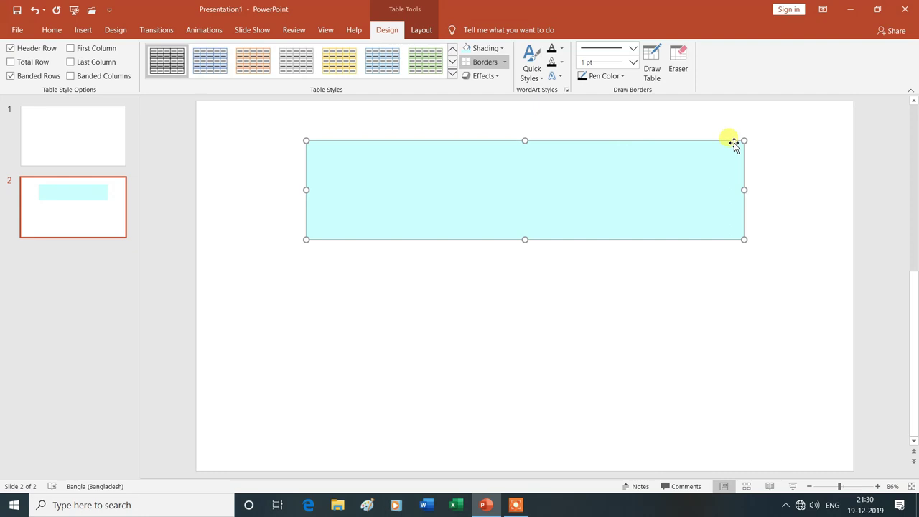
left_click(503, 64)
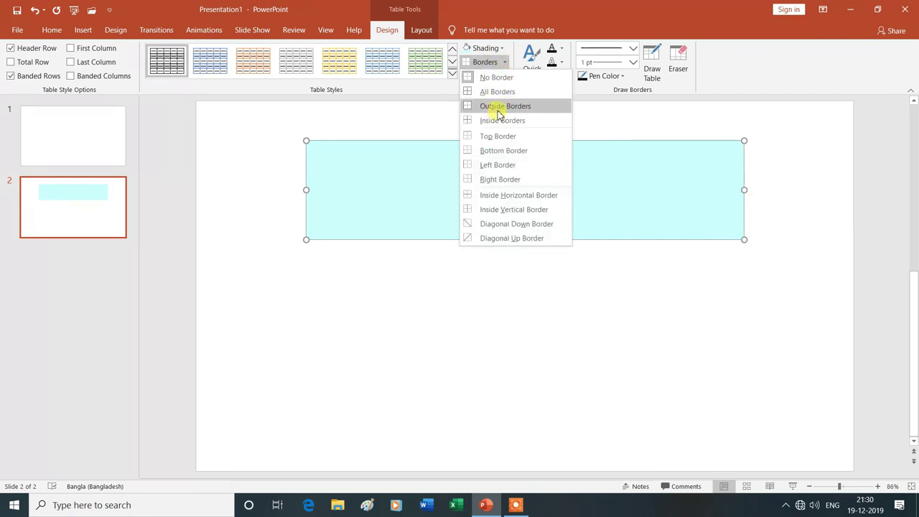
left_click(522, 111)
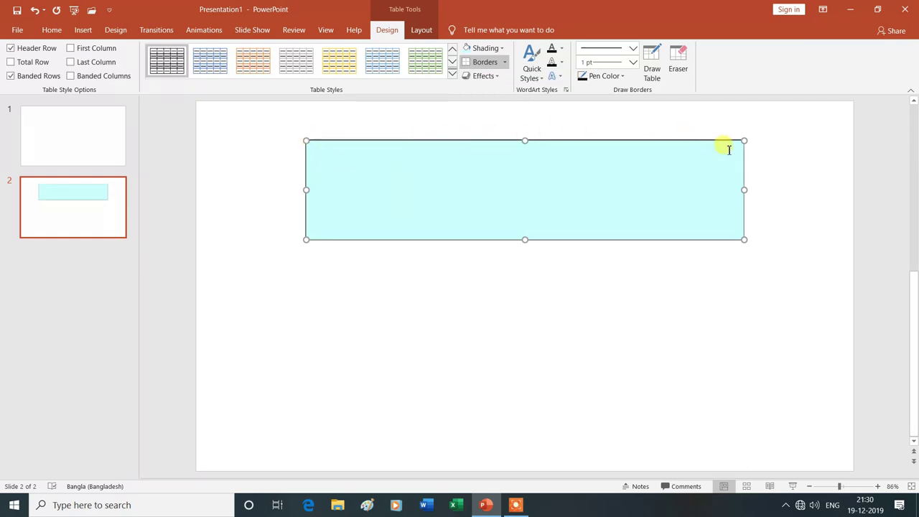
left_click(505, 62)
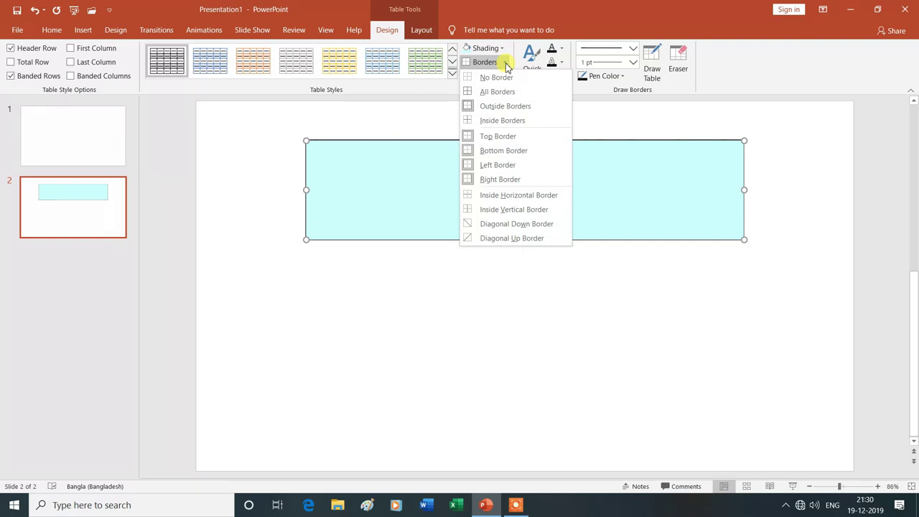
left_click(504, 127)
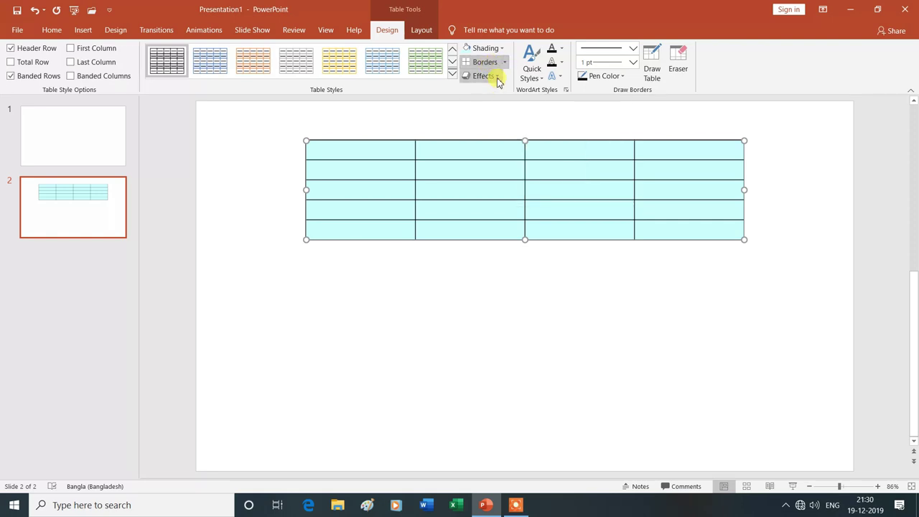
Apply the Angle cell bevel effect to the table's cells.
left_click(498, 77)
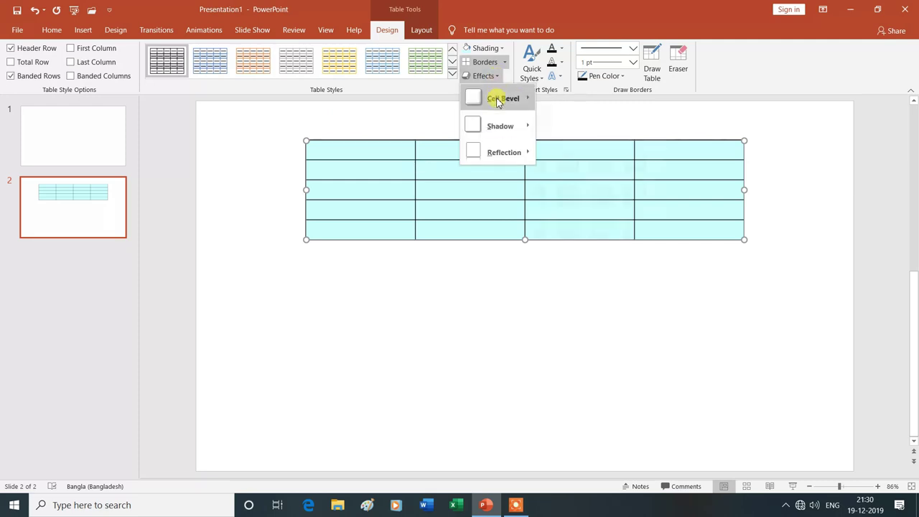
mouse_move(497, 101)
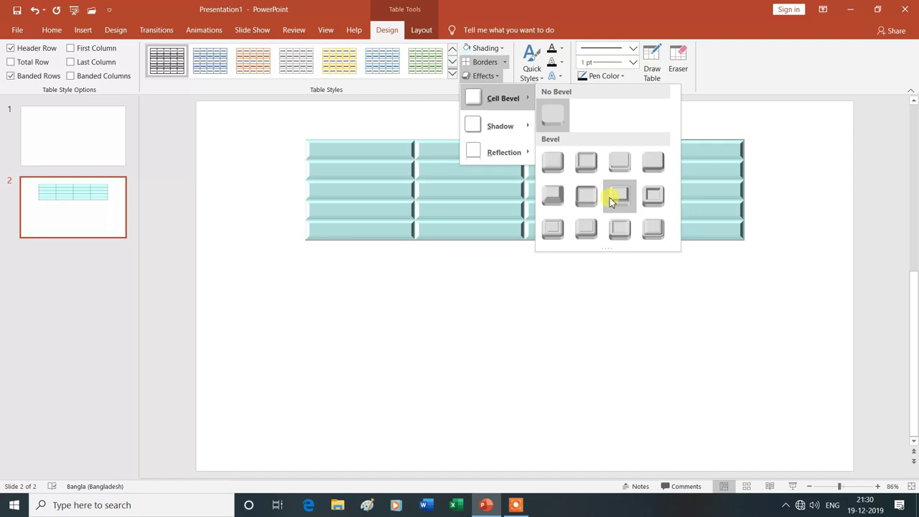
left_click(554, 197)
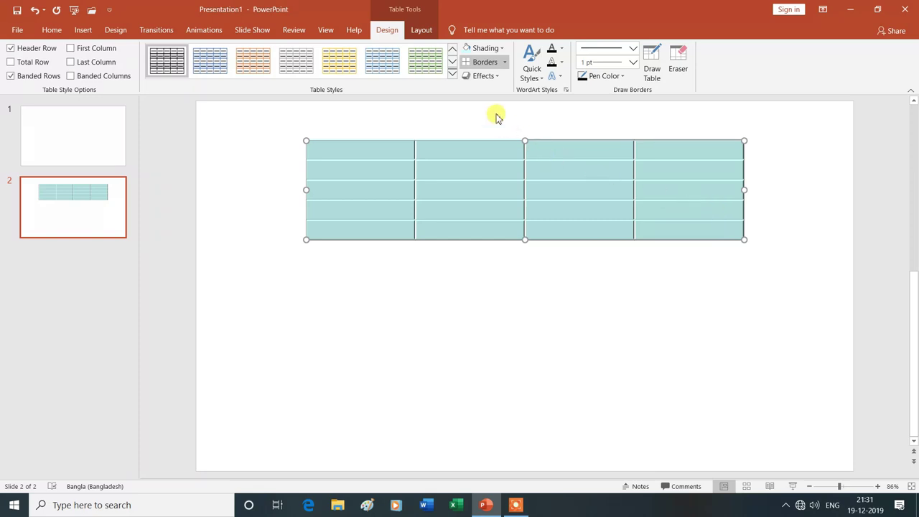
Try a Perspective: Lower Right shadow, then undo the shadow and bevel with Ctrl+Z.
left_click(496, 77)
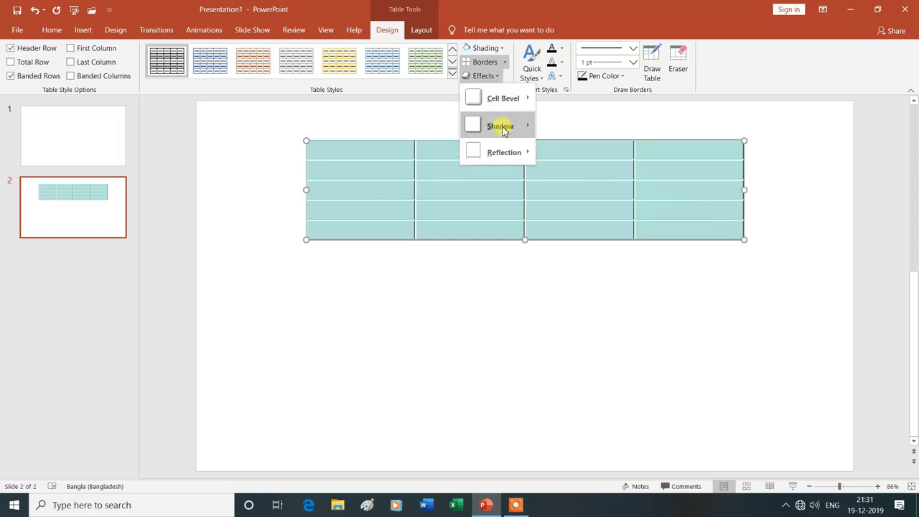
mouse_move(506, 129)
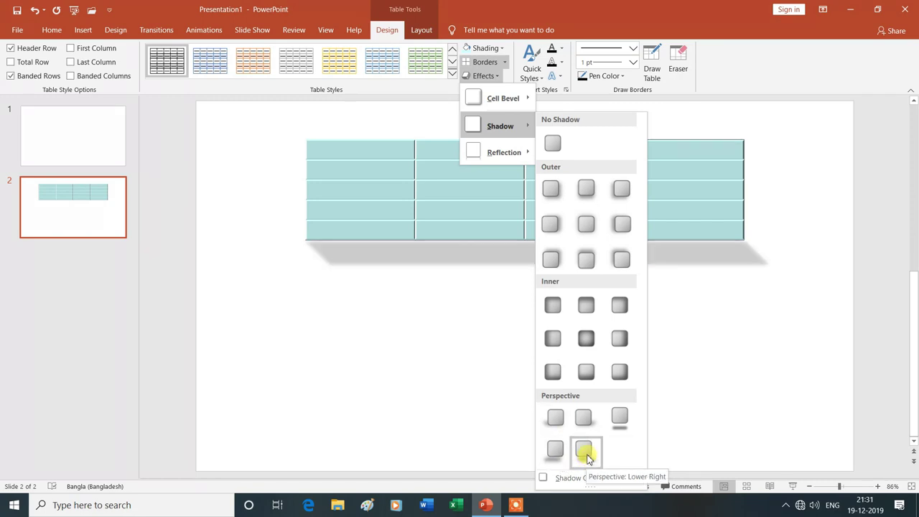
left_click(586, 457)
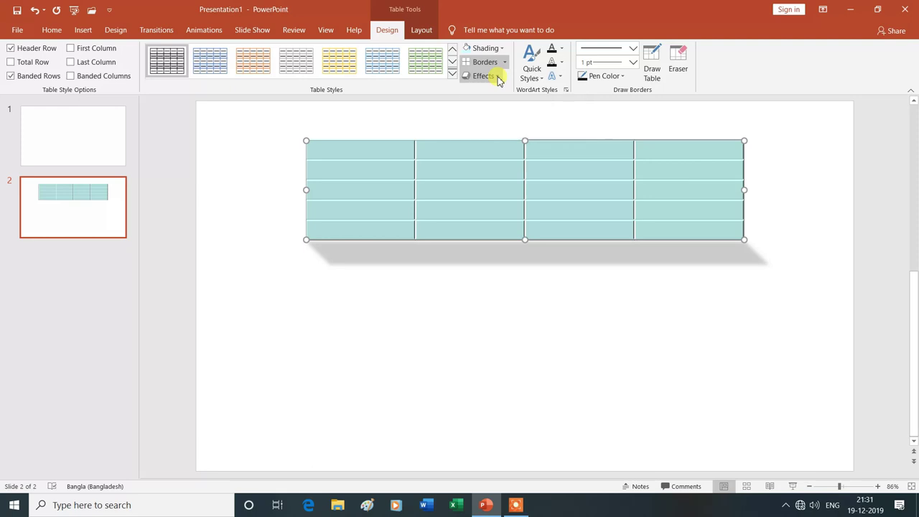
key("ctrl+z")
key("ctrl+z")
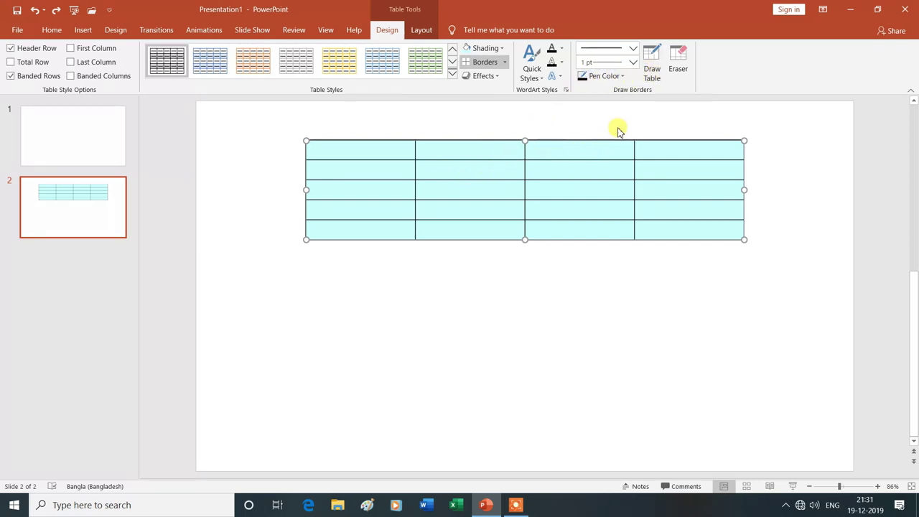
left_click(682, 57)
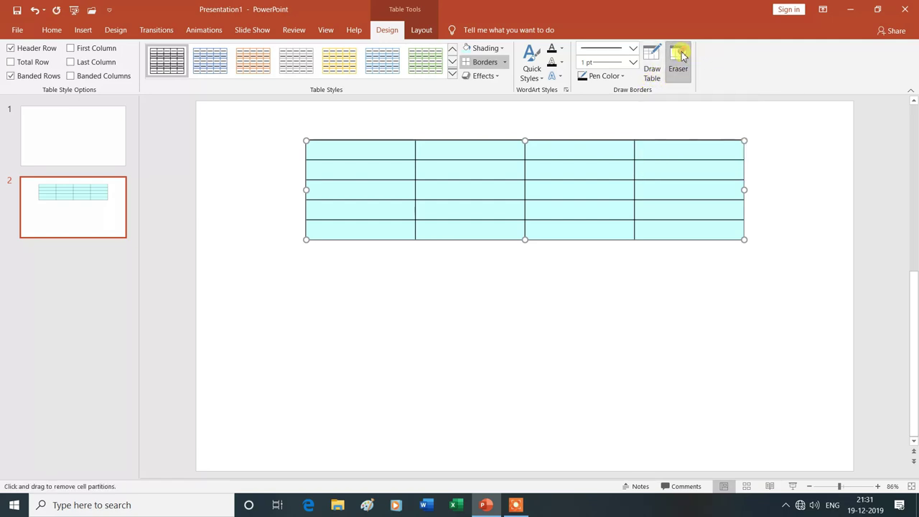
left_click_drag(637, 151, 634, 174)
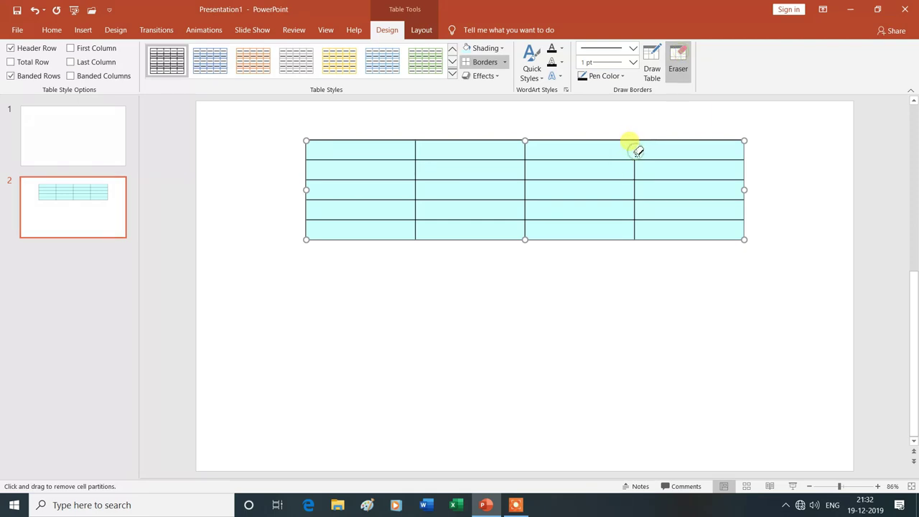
left_click_drag(677, 151, 676, 158)
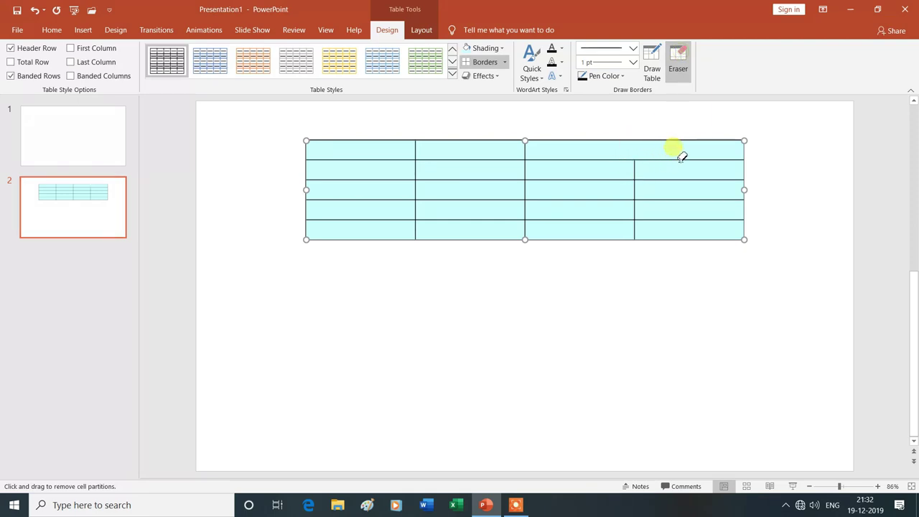
left_click(590, 160)
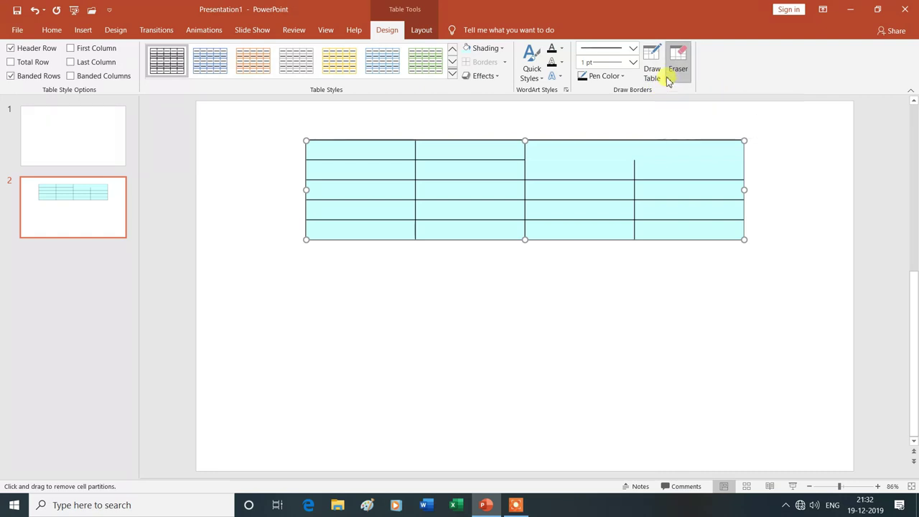
key("ctrl+z")
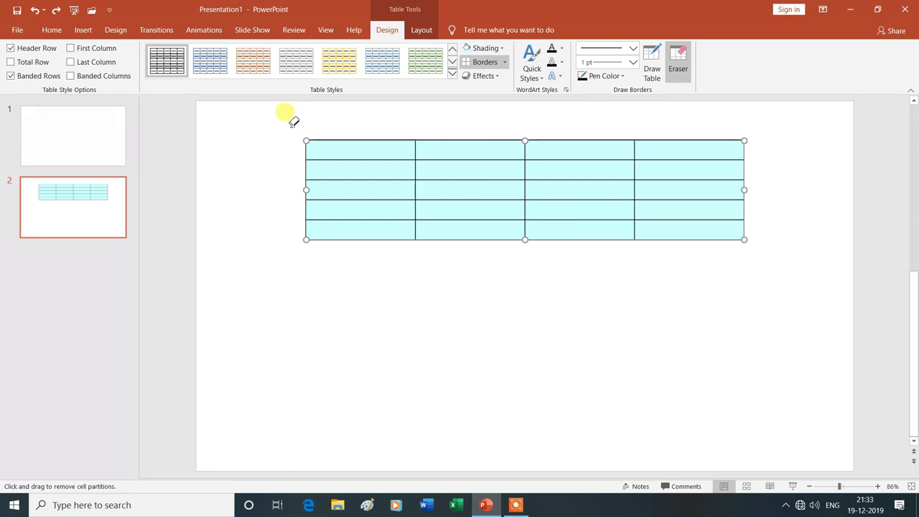
Add a new blank third slide.
left_click(86, 33)
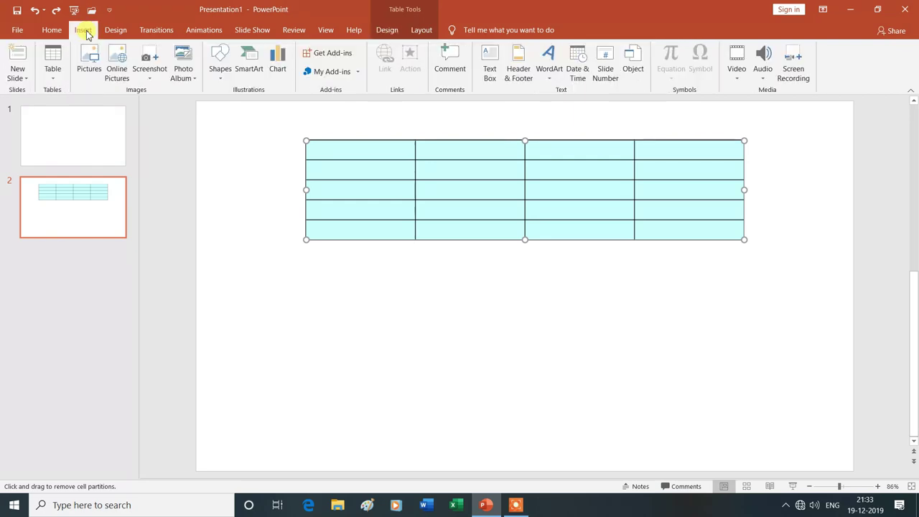
left_click(21, 78)
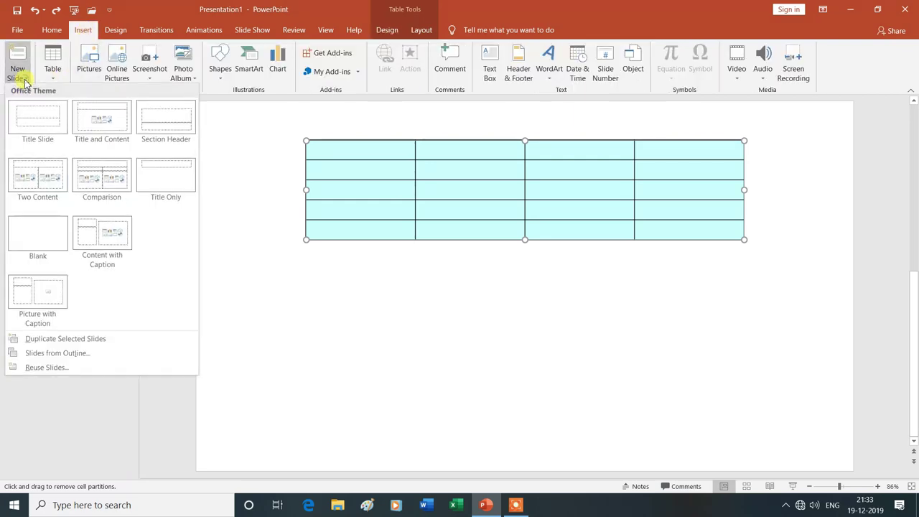
left_click(55, 239)
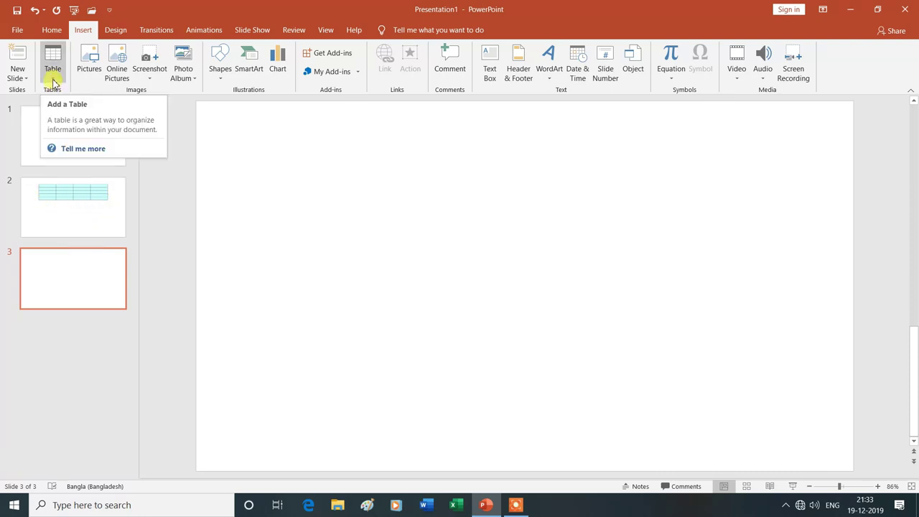
Insert a 4-column, 3-row table on the slide via the Insert Table dialog.
left_click(53, 83)
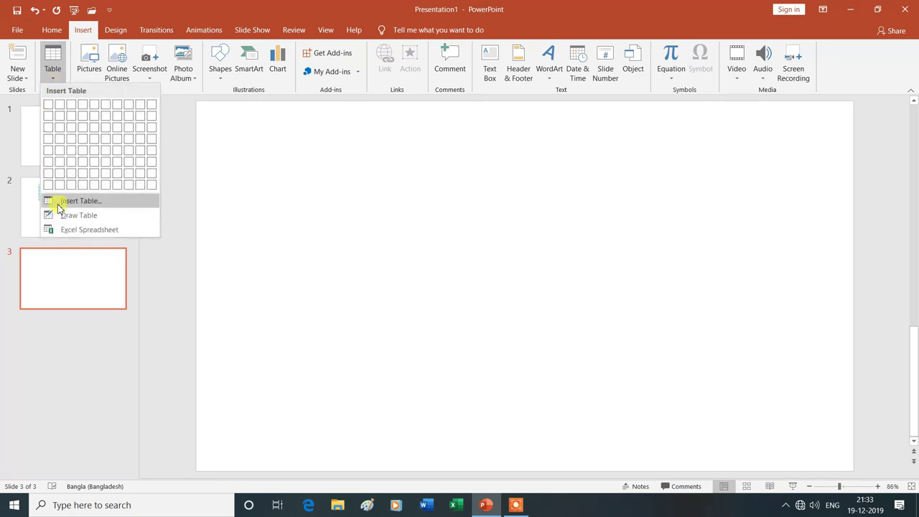
left_click(95, 205)
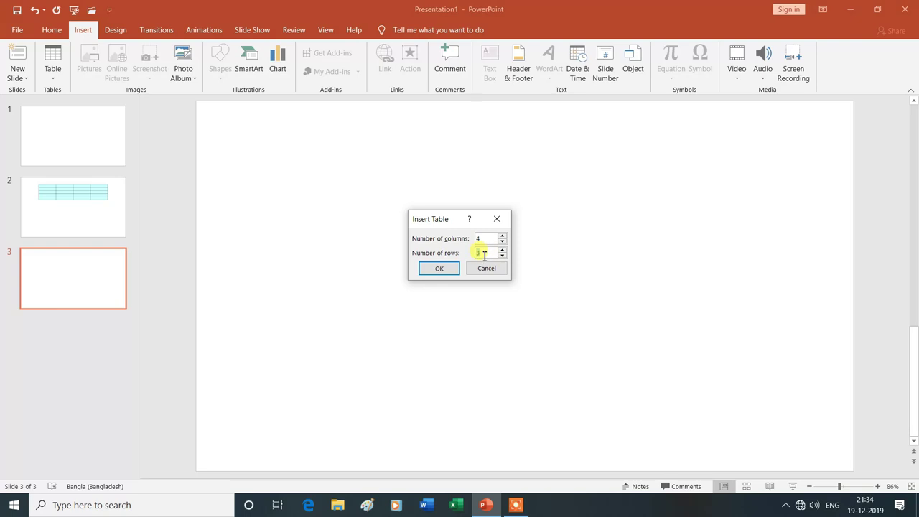
left_click(439, 270)
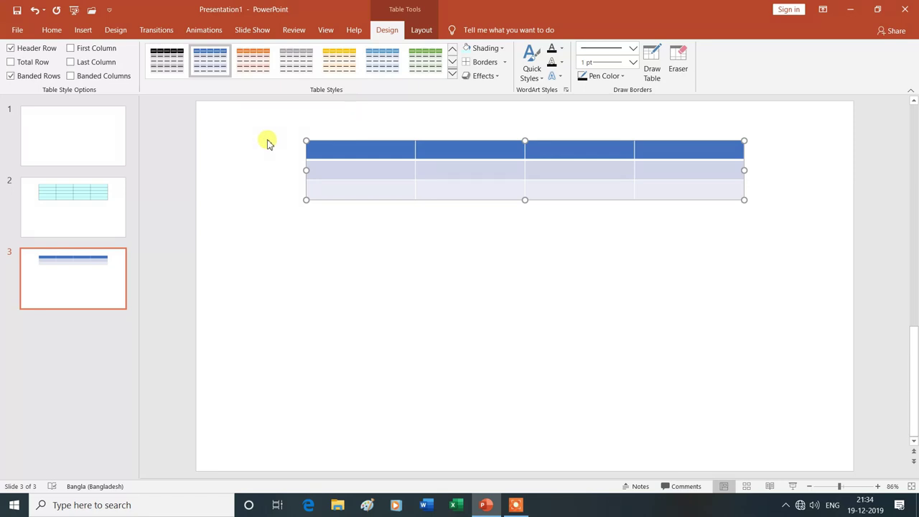
left_click(84, 31)
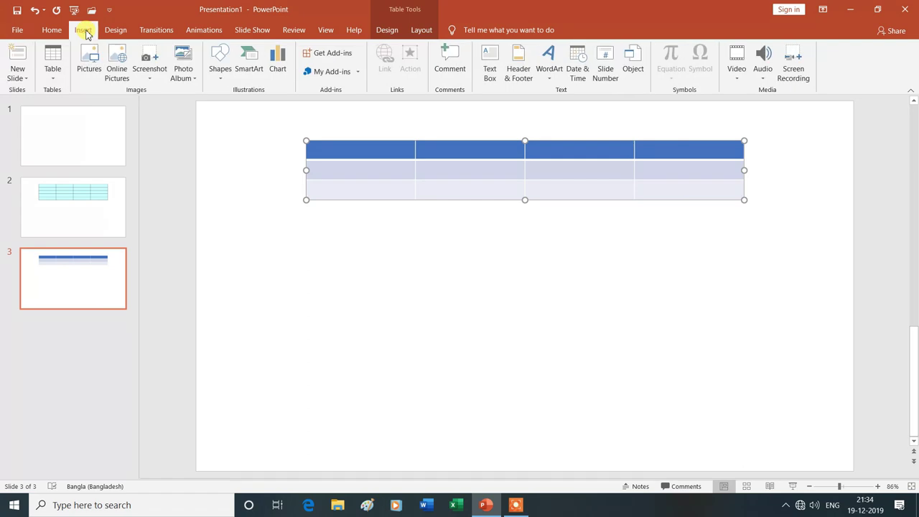
Add a Title and Content fourth slide holding a 5-column, 2-row table.
left_click(22, 77)
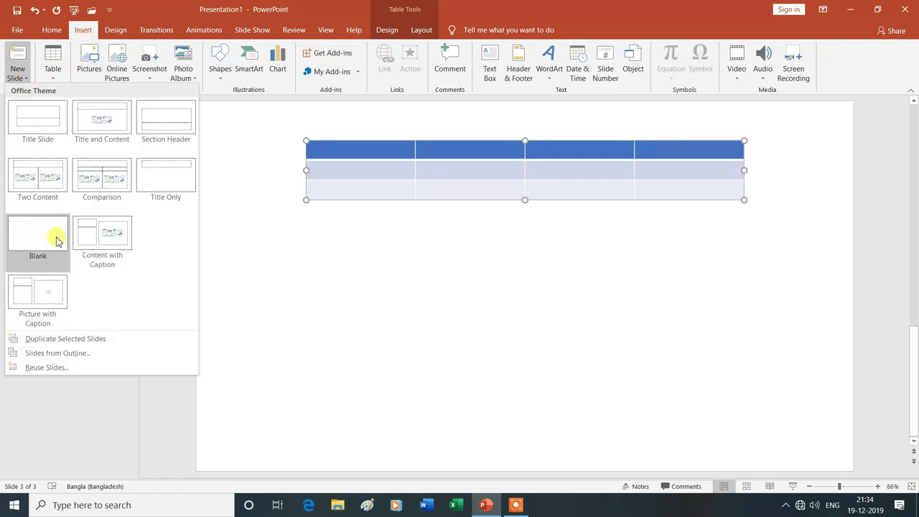
left_click(101, 120)
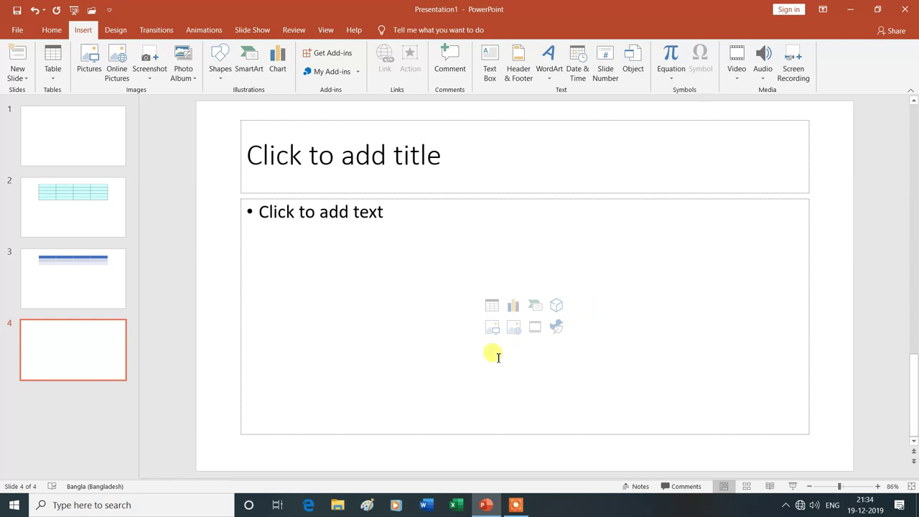
left_click(492, 307)
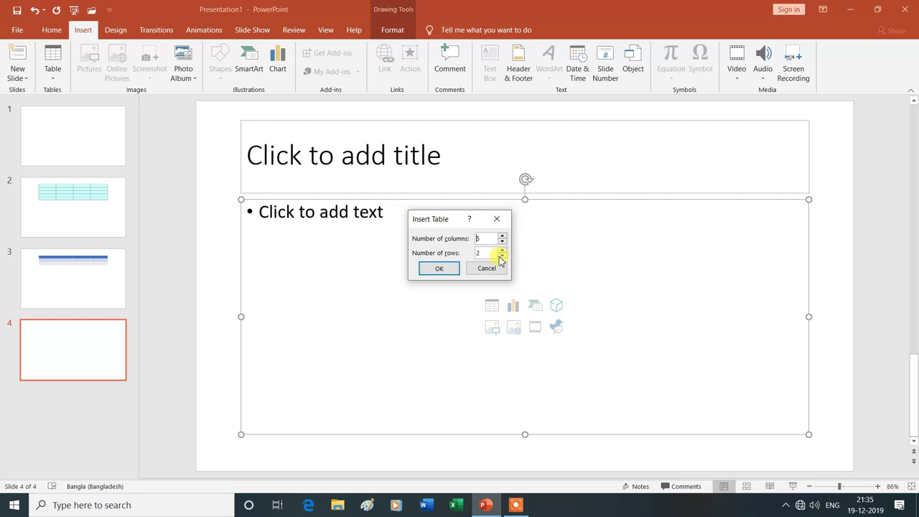
left_click(440, 269)
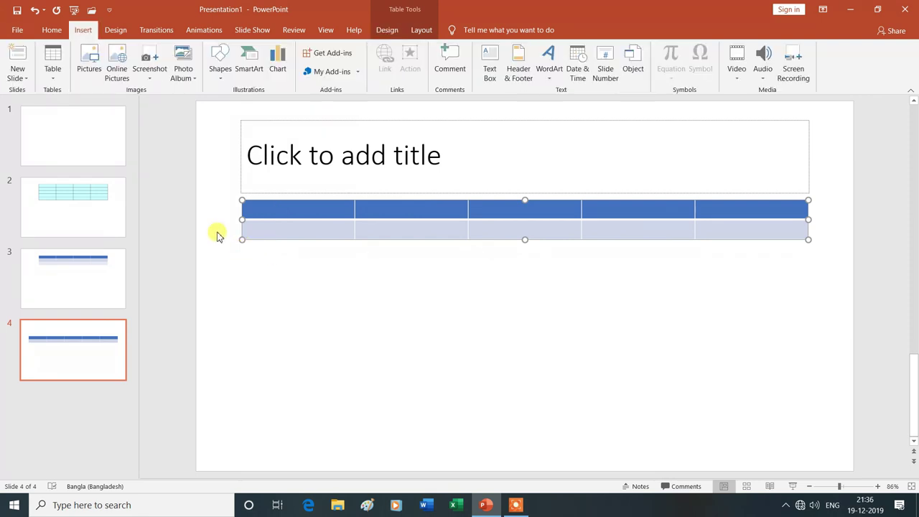
left_click(27, 78)
Add a blank fifth slide and hand-draw one large table outline across its middle.
left_click(45, 240)
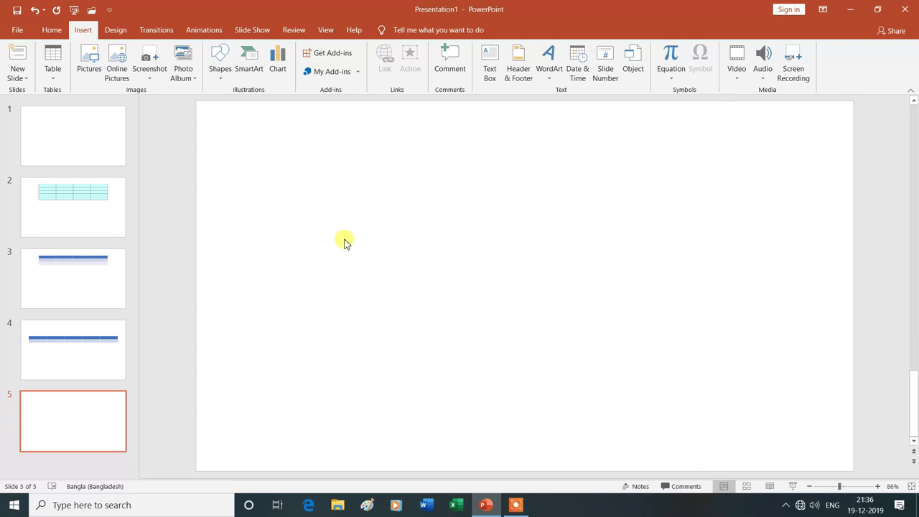
left_click(53, 78)
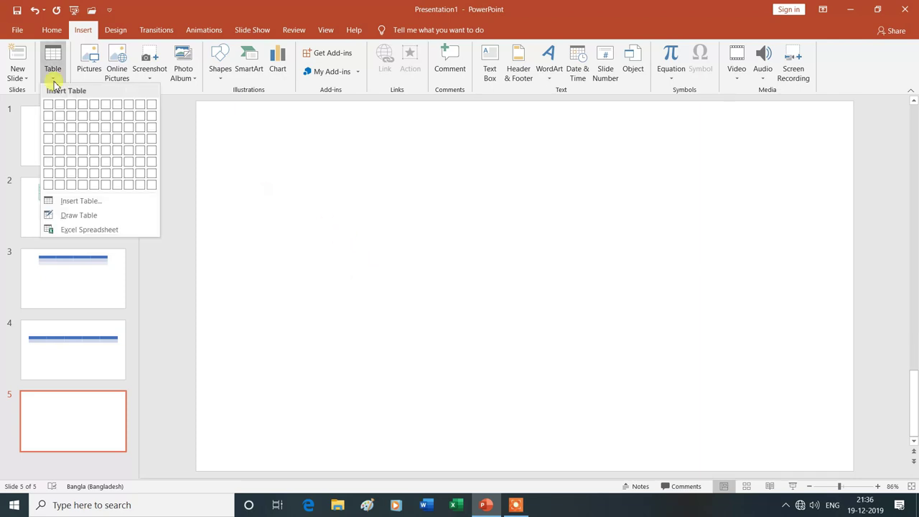
left_click(77, 217)
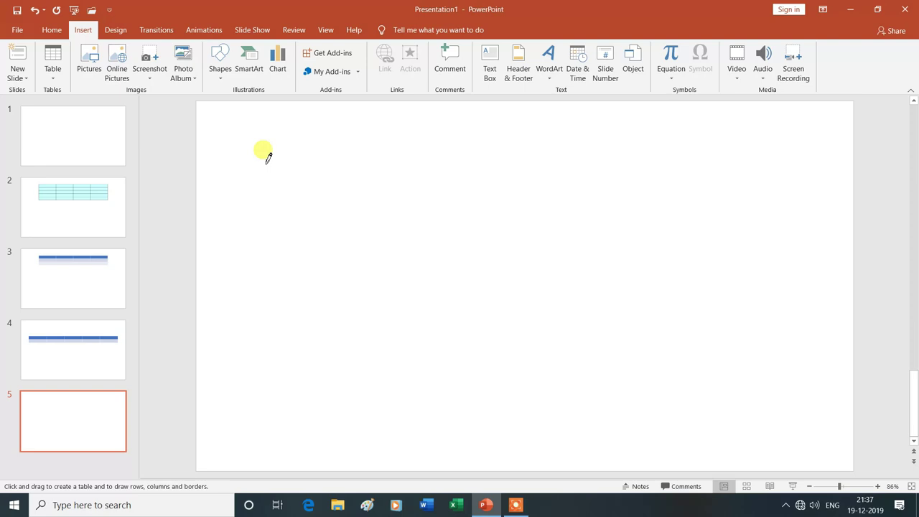
left_click_drag(265, 156, 753, 355)
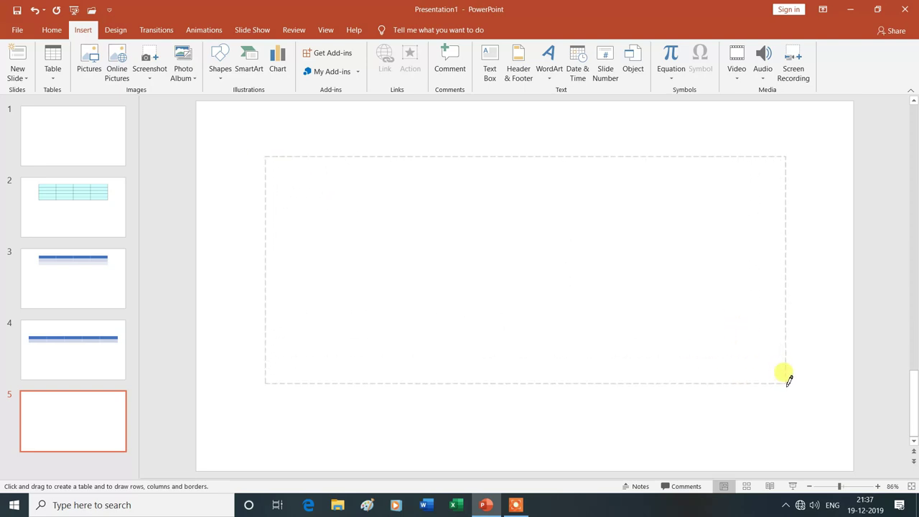
left_click_drag(758, 353, 785, 384)
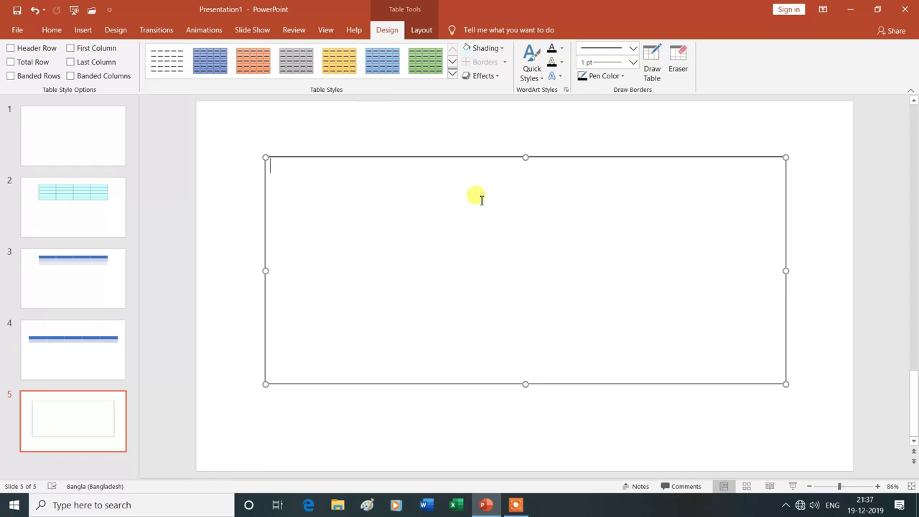
Draw two horizontal row lines inside the table, one mid-table and one near the bottom.
left_click(652, 56)
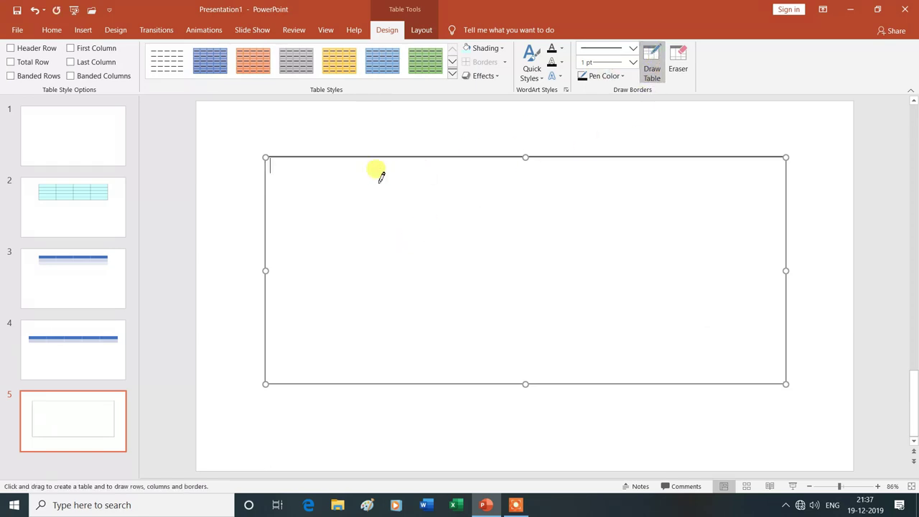
mouse_move(265, 211)
left_mouse_down()
mouse_move(793, 264)
mouse_move(785, 268)
left_mouse_up()
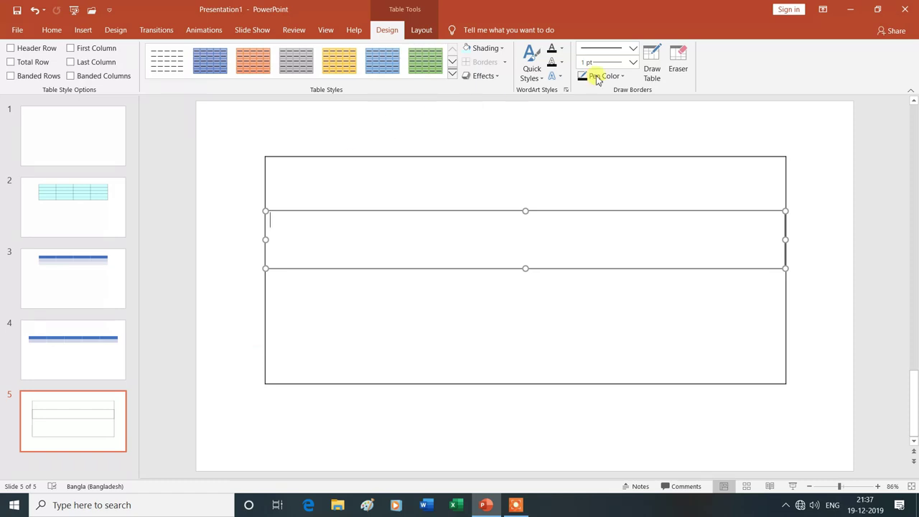
left_click(651, 63)
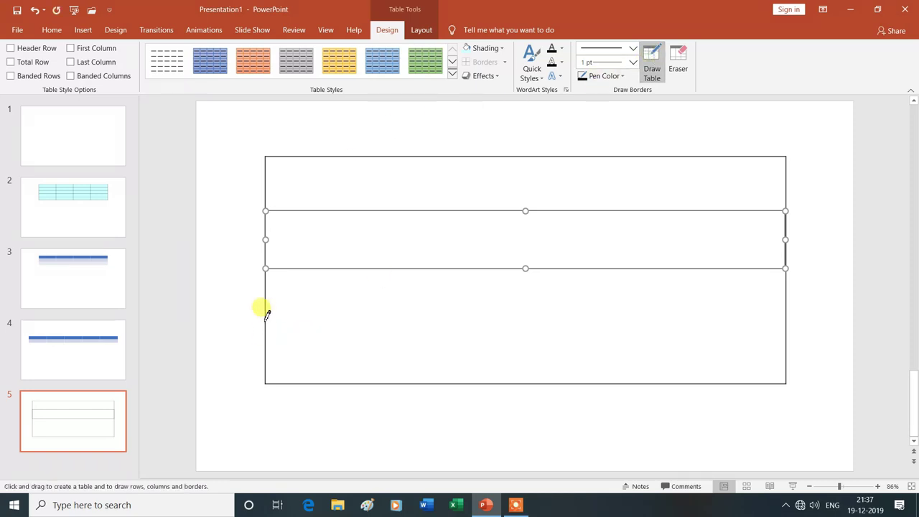
left_click_drag(267, 310, 789, 343)
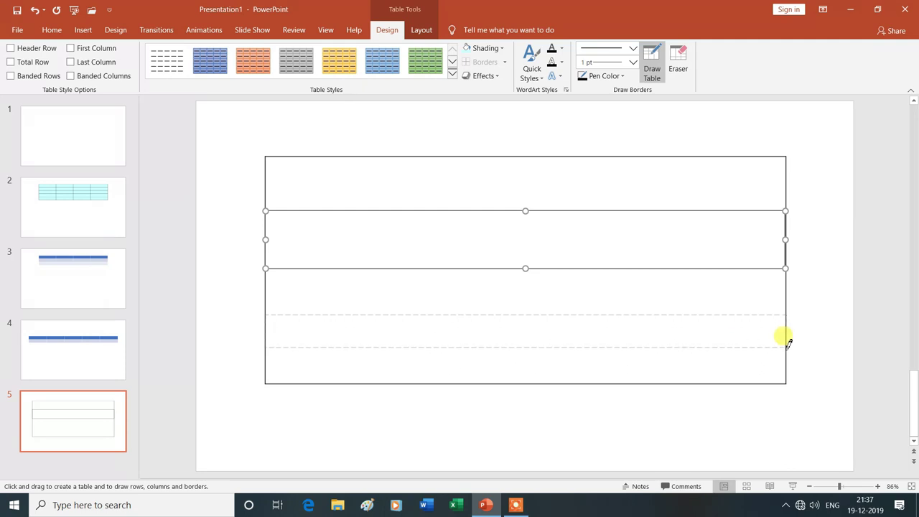
left_click_drag(790, 344, 787, 342)
Draw vertical column lines near the table's left side and toward its right side.
left_click(652, 58)
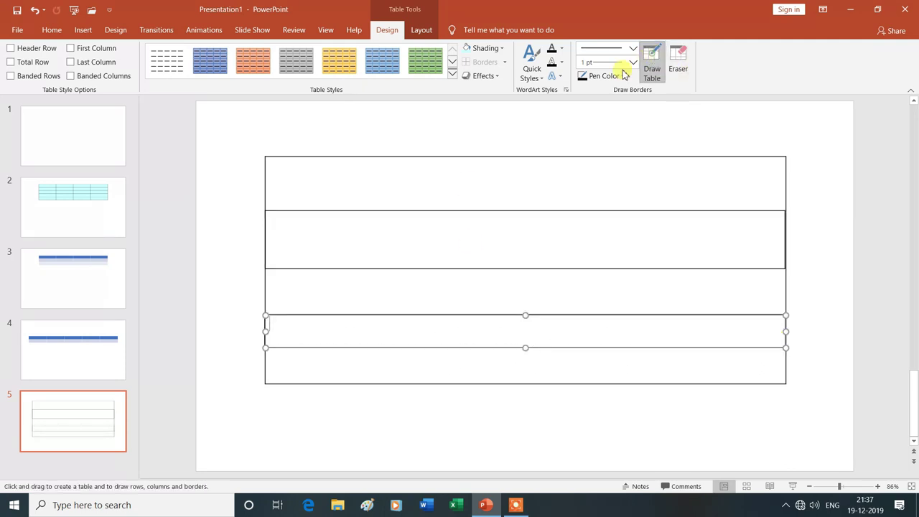
left_click_drag(349, 156, 405, 379)
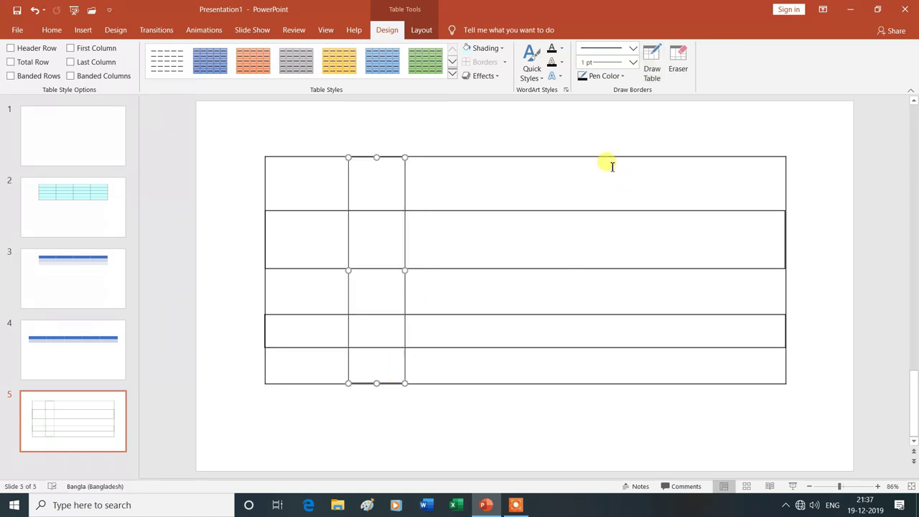
left_click(658, 63)
mouse_move(579, 158)
left_mouse_down()
mouse_move(646, 294)
mouse_move(644, 378)
left_mouse_up()
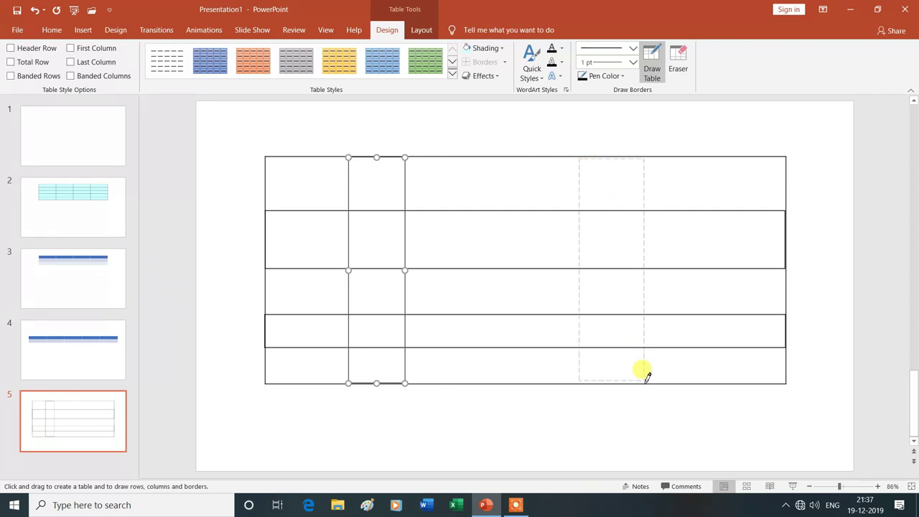
left_click_drag(646, 378, 644, 380)
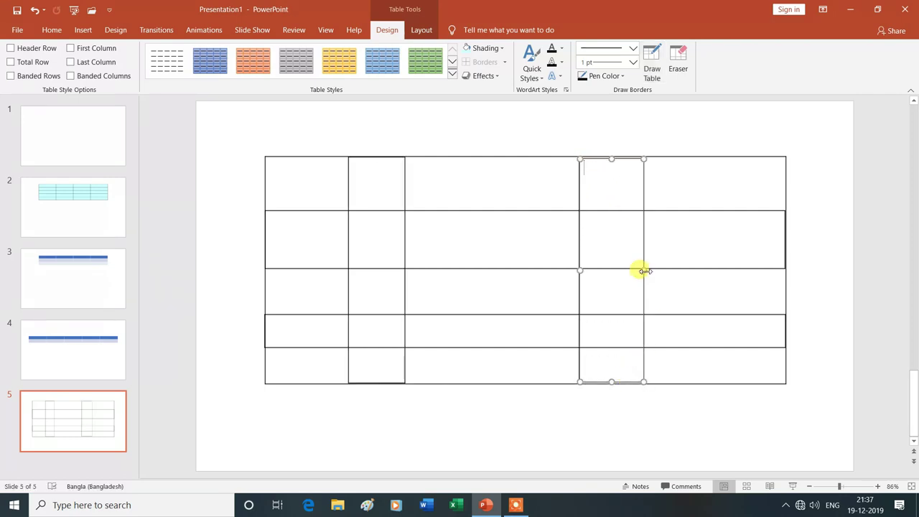
Widen the new right-side column and the narrow second column by dragging their borders.
left_click_drag(644, 271, 688, 273)
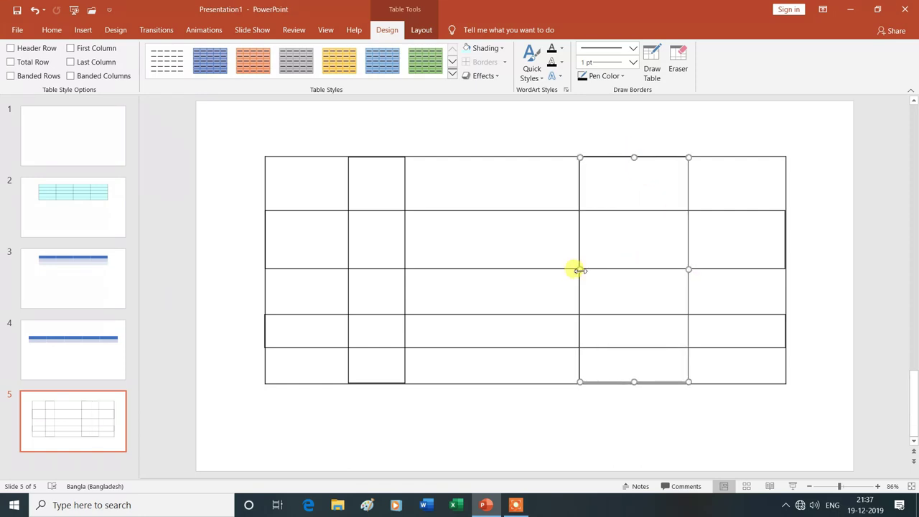
left_click_drag(577, 269, 541, 271)
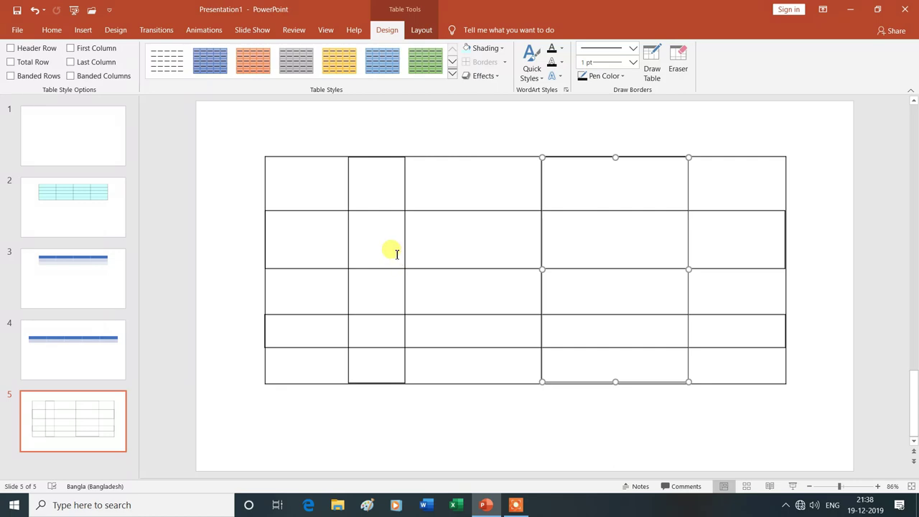
left_click(377, 236)
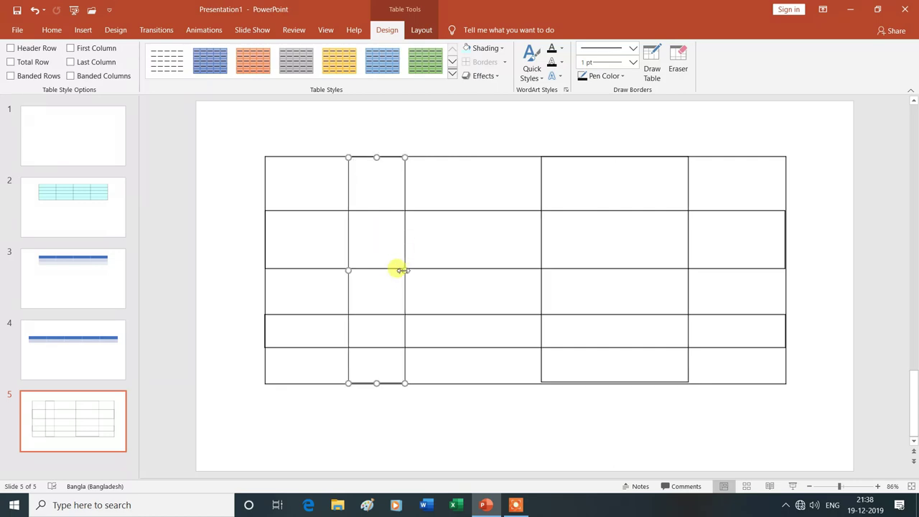
left_click_drag(405, 269, 455, 270)
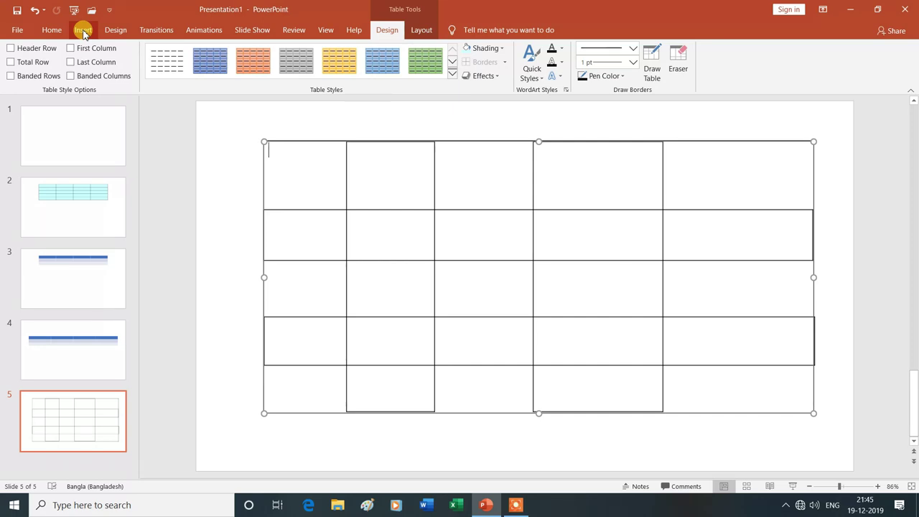
left_click(83, 31)
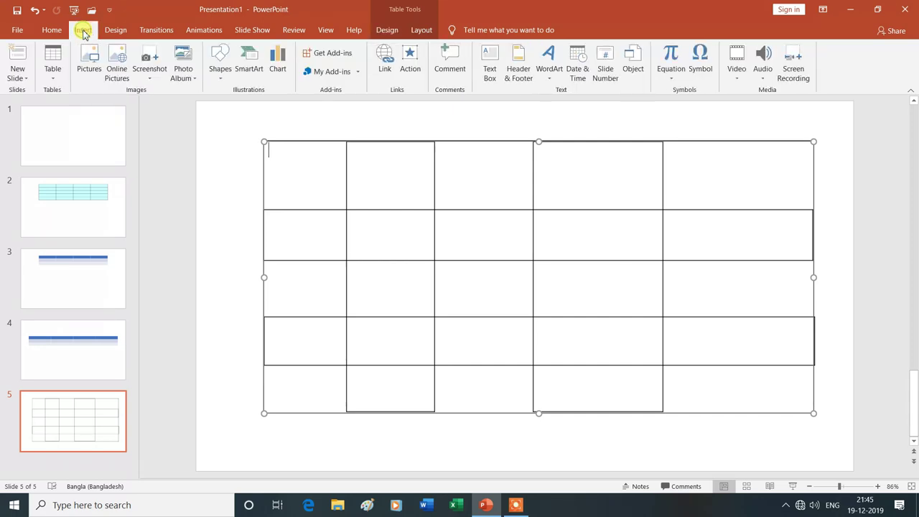
Add a blank sixth slide holding an embedded Excel spreadsheet object.
left_click(25, 81)
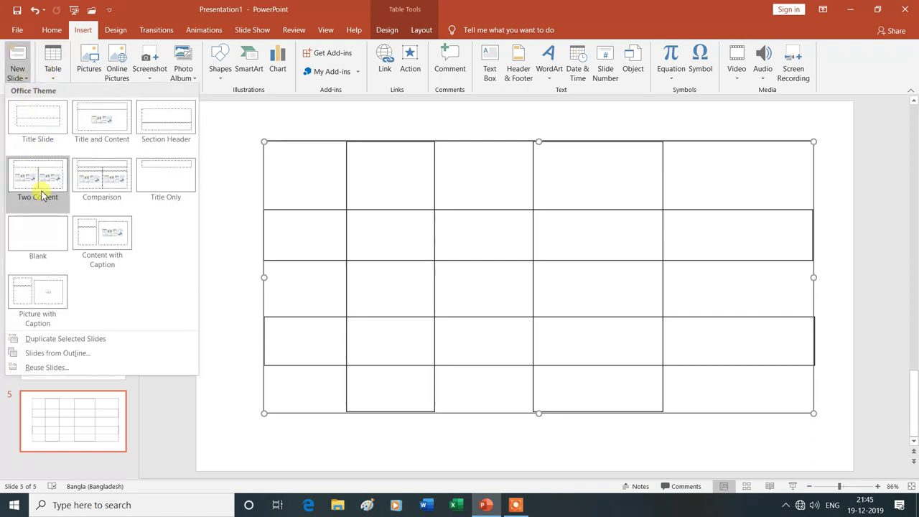
left_click(40, 233)
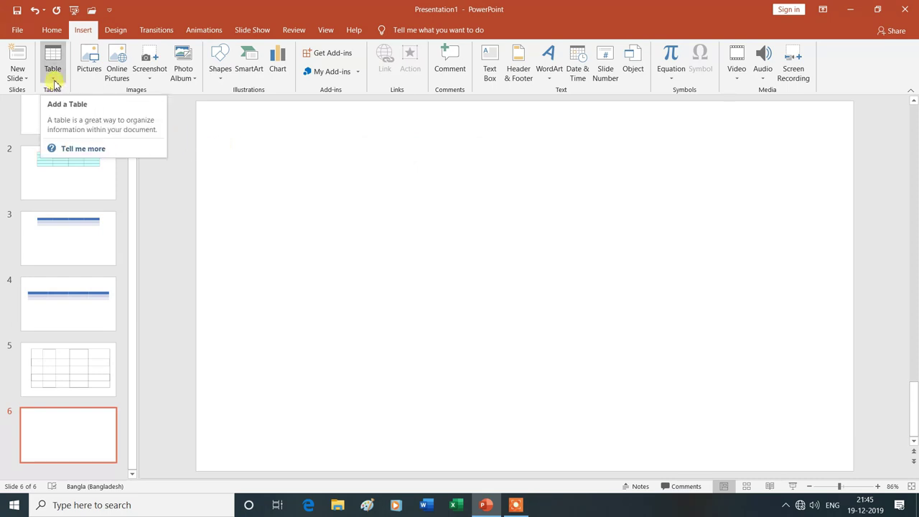
left_click(54, 81)
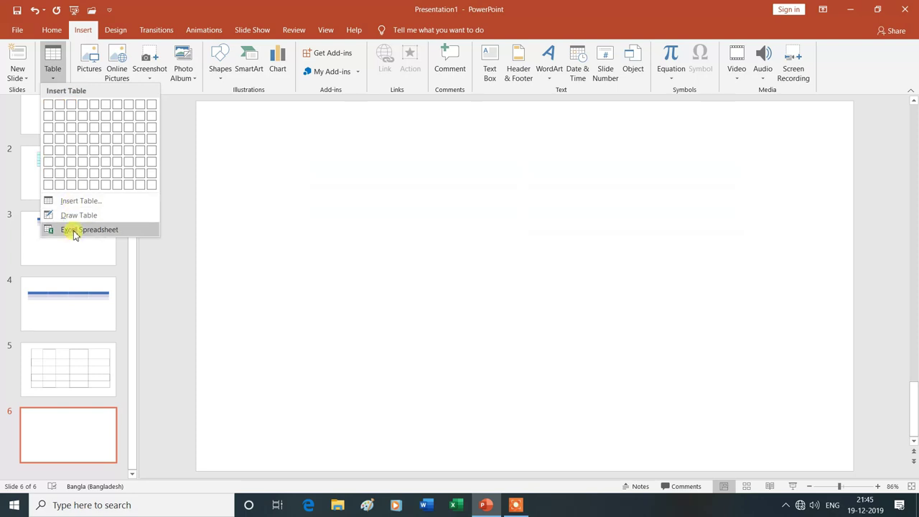
left_click(76, 231)
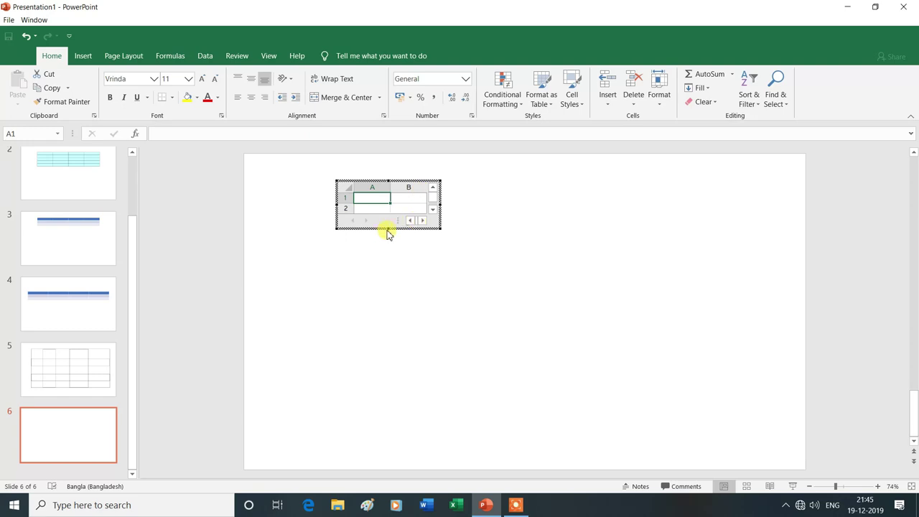
Stretch the embedded sheet taller and wider until columns A–C and rows 1–8 show.
left_click_drag(388, 229, 388, 297)
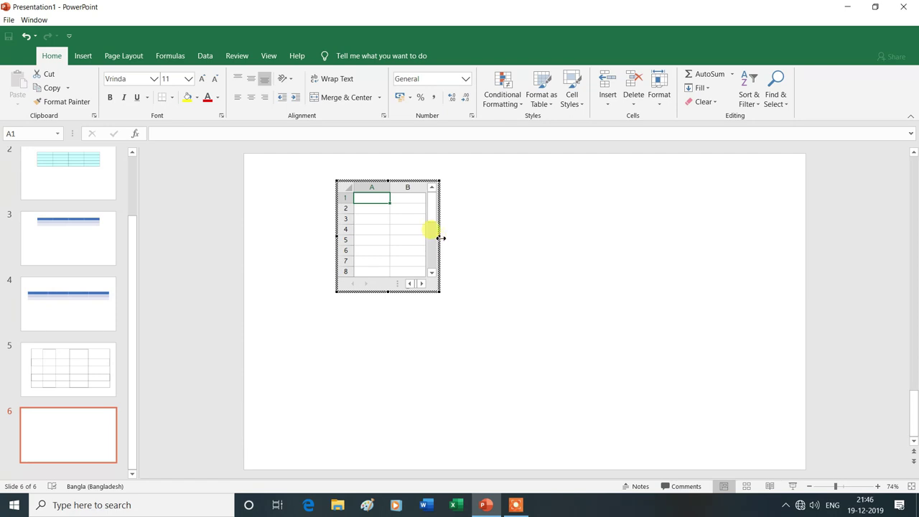
left_click_drag(439, 237, 473, 239)
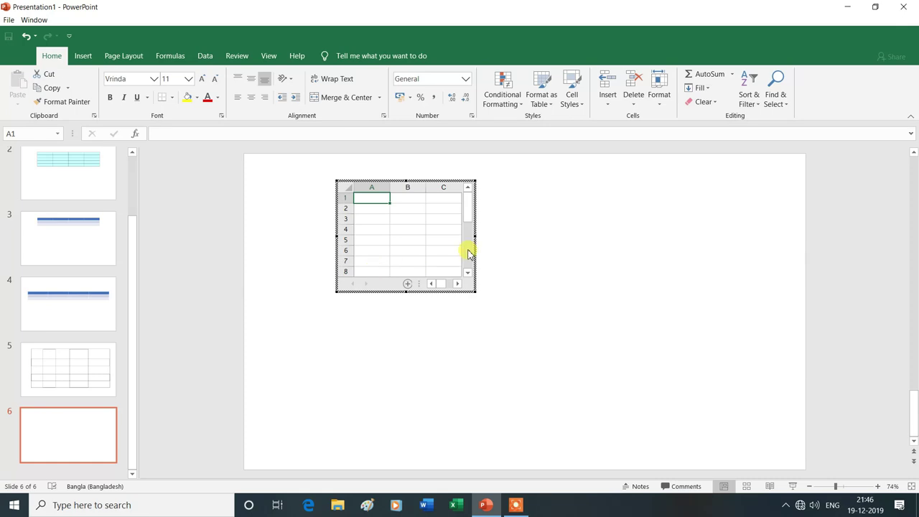
Enter the numbers 1 through 7 down cells A1 to A7.
type("1")
key("Return")
type("2")
key("Return")
type("3")
key("Return")
type("4")
key("Return")
type("5")
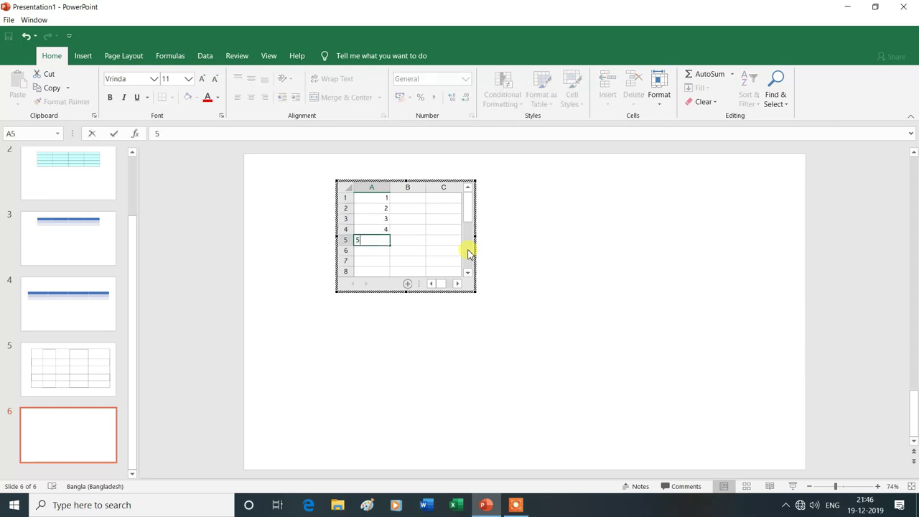
key("Return")
type("6")
key("Return")
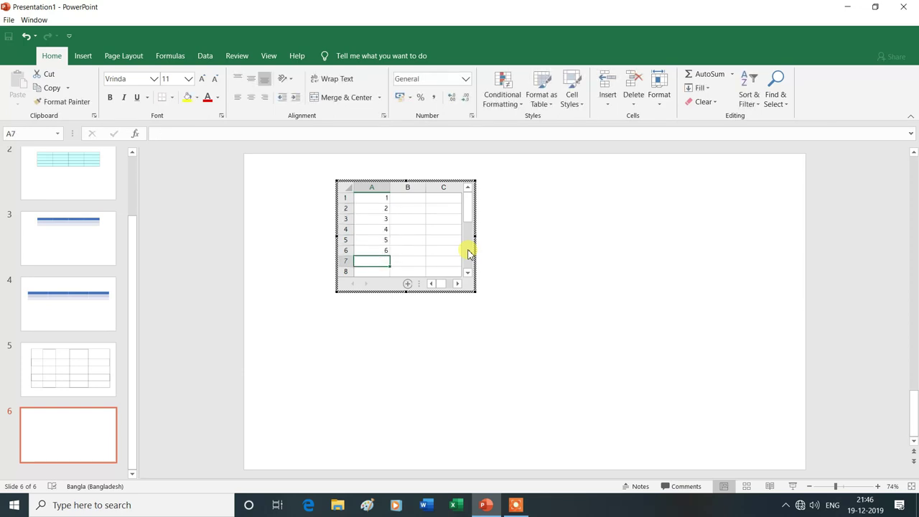
type("7")
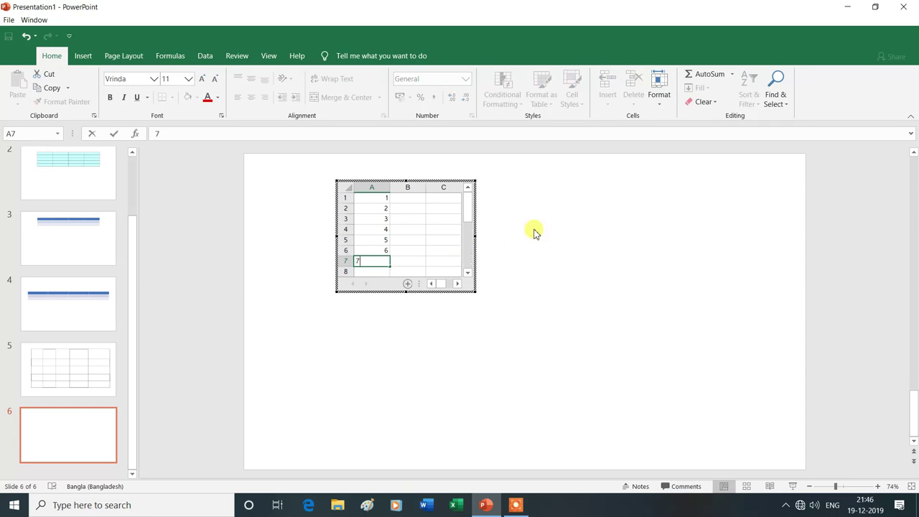
Fill B1:B7 with 2s and C1:C7 with 3s, then select A1:C7.
left_click(413, 197)
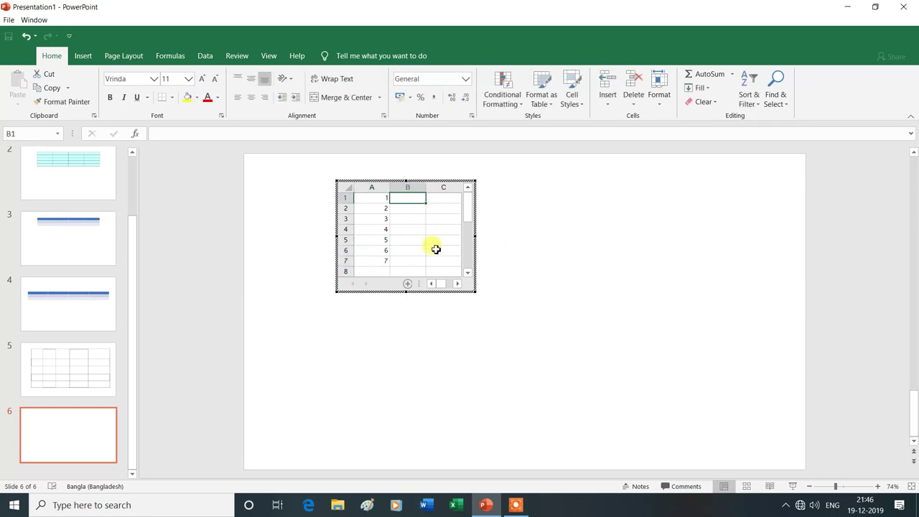
type("2 2 2 2 2 2 2")
key("Return")
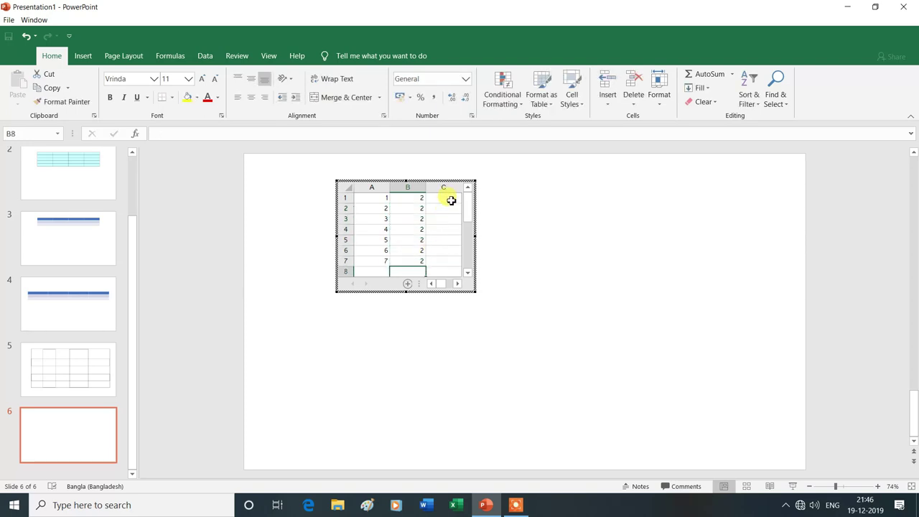
left_click(451, 199)
type("3 3 3 3 3 3 3")
key("Return")
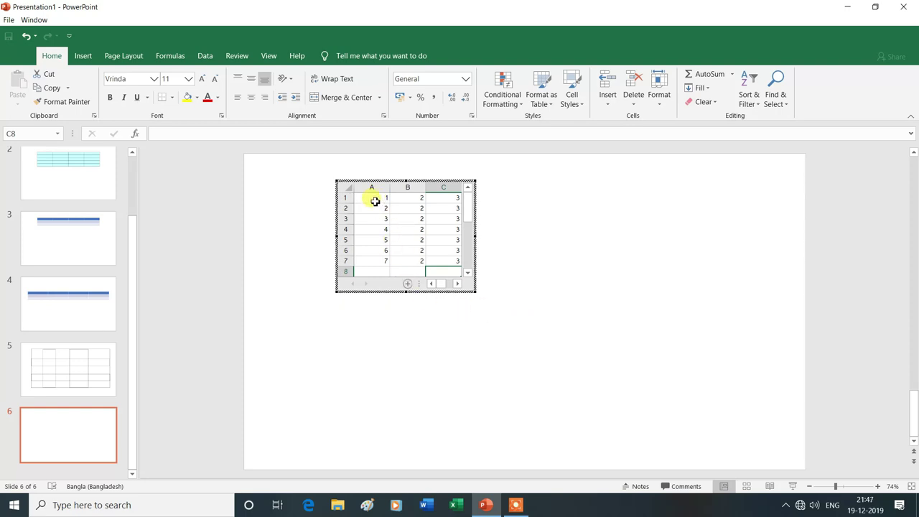
left_click_drag(374, 200, 441, 261)
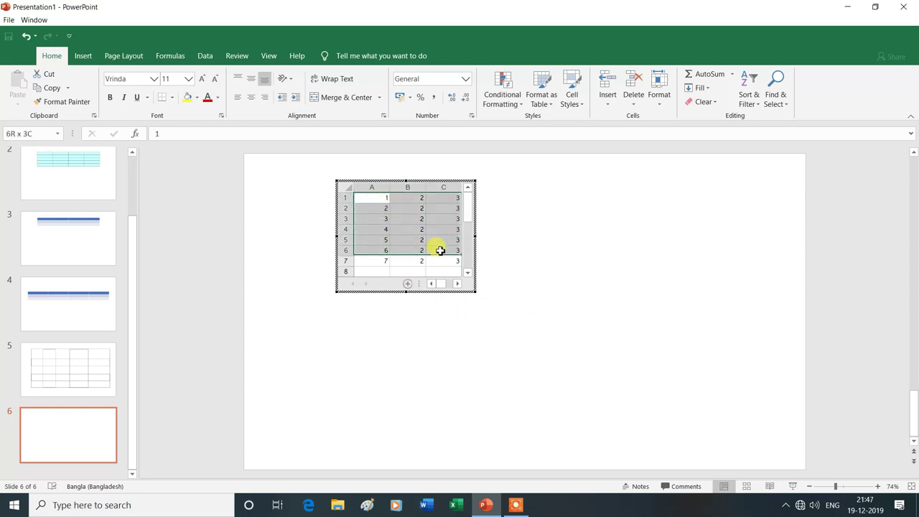
AutoSum A1:C7 to get totals 28, 14 and 21 in row 8, then exit editing.
left_click_drag(441, 266, 439, 266)
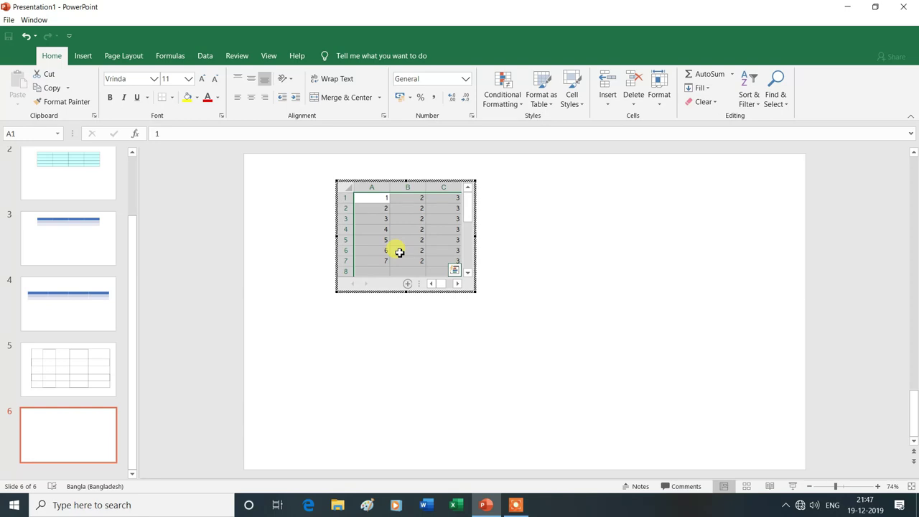
left_click(714, 77)
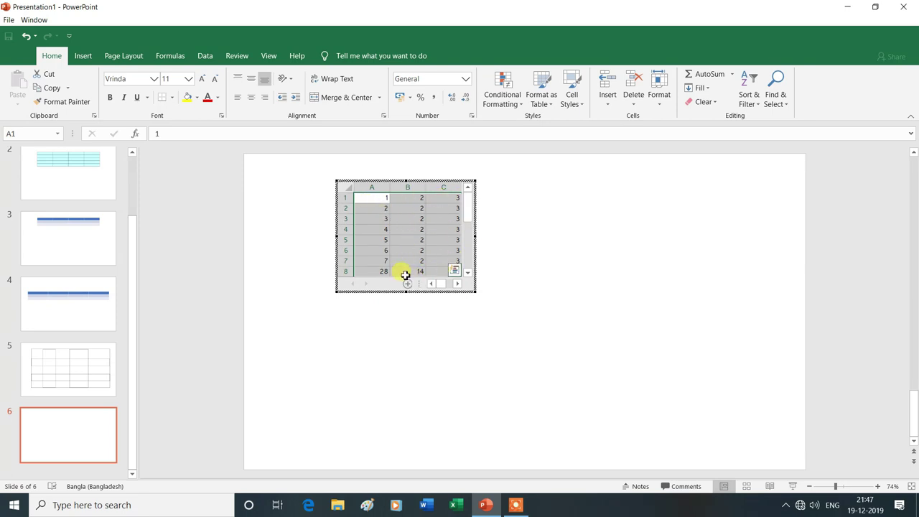
left_click(635, 310)
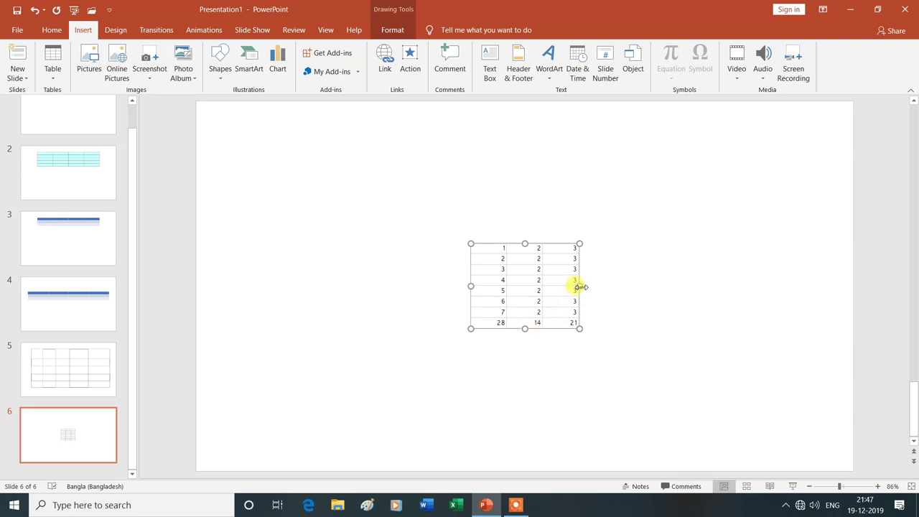
Enlarge the embedded number table from its top-left corner, right edge and bottom edge.
mouse_move(470, 244)
left_mouse_down()
mouse_move(321, 228)
mouse_move(354, 263)
left_mouse_up()
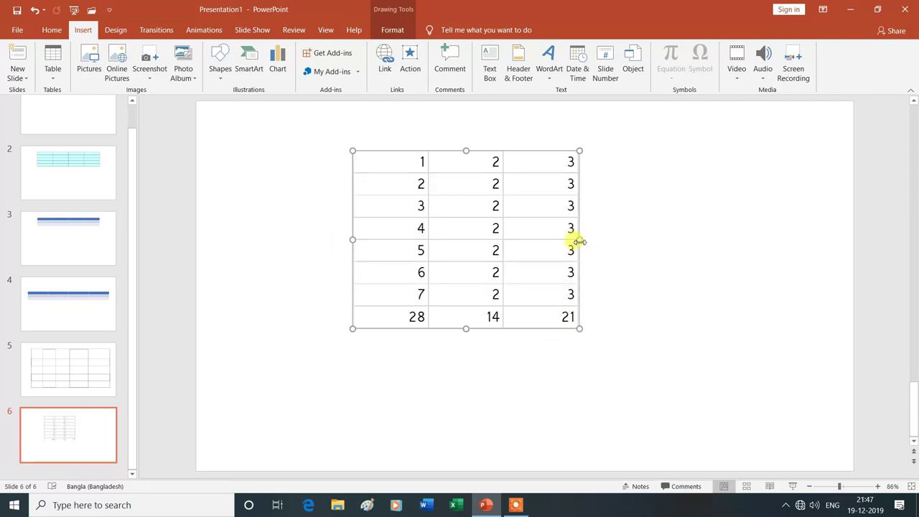
left_click_drag(580, 239, 713, 242)
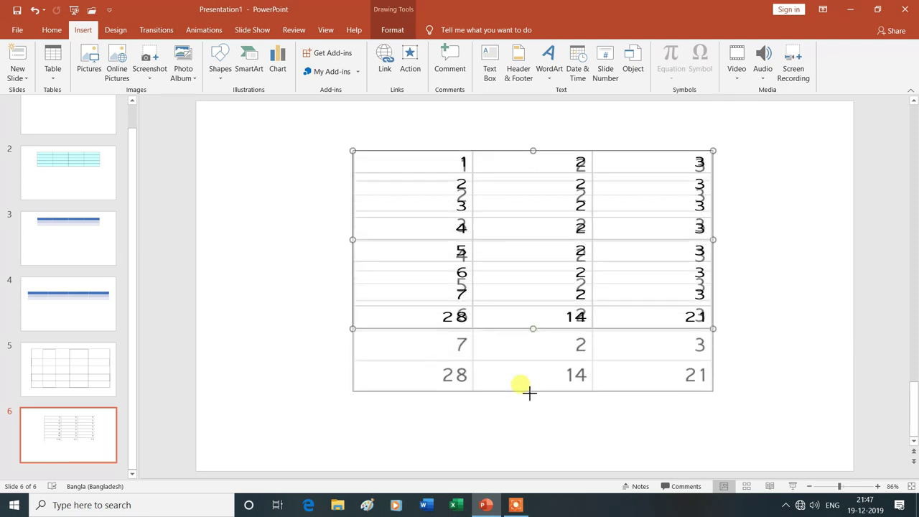
left_click_drag(532, 328, 533, 391)
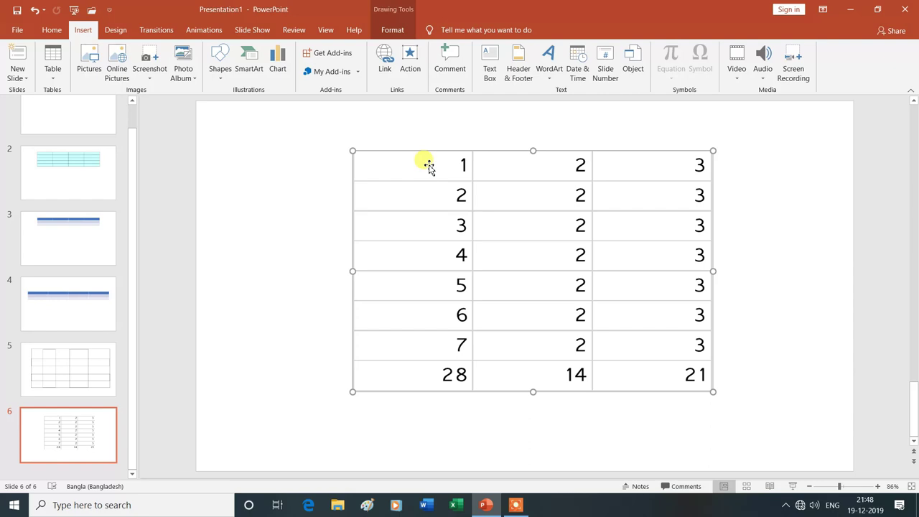
Center-align all the numbers in A1:C8 of the embedded sheet.
double_click(428, 165)
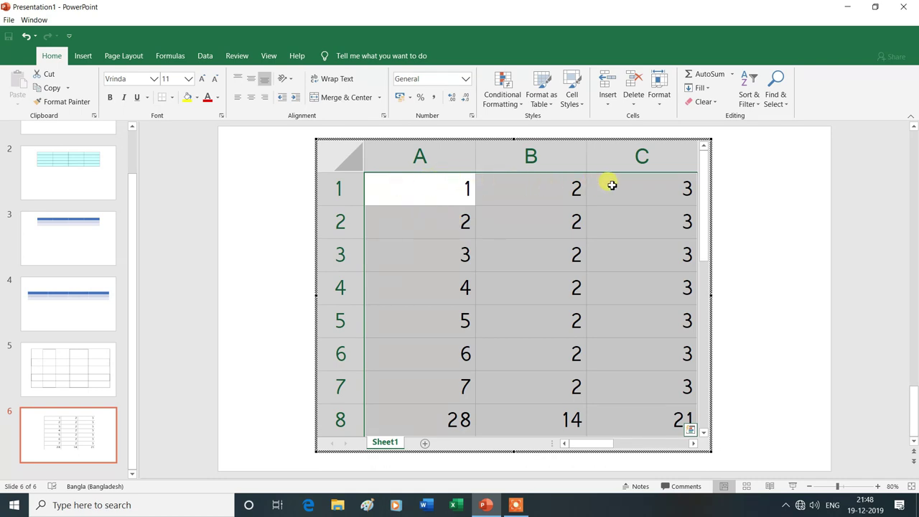
left_click(420, 179)
double_click(421, 180)
left_click(436, 219)
mouse_move(433, 200)
left_mouse_down()
mouse_move(609, 399)
mouse_move(626, 431)
left_mouse_up()
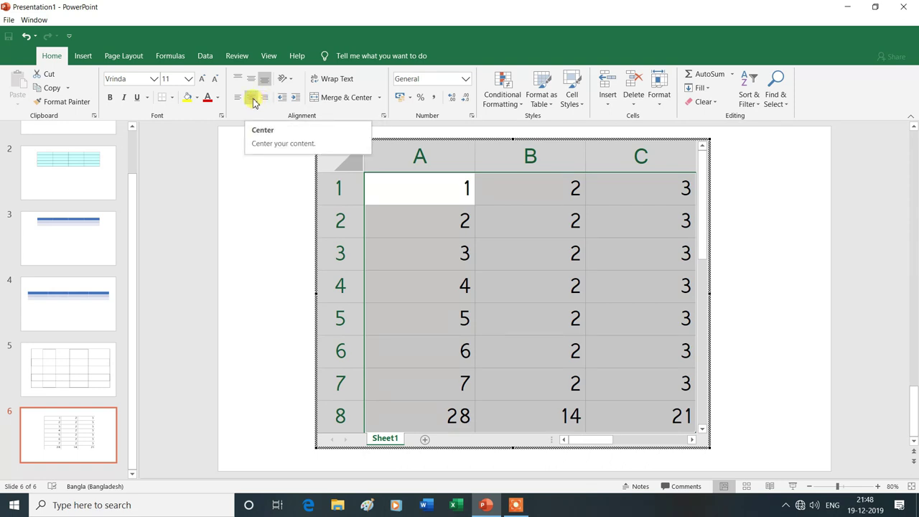
left_click(253, 103)
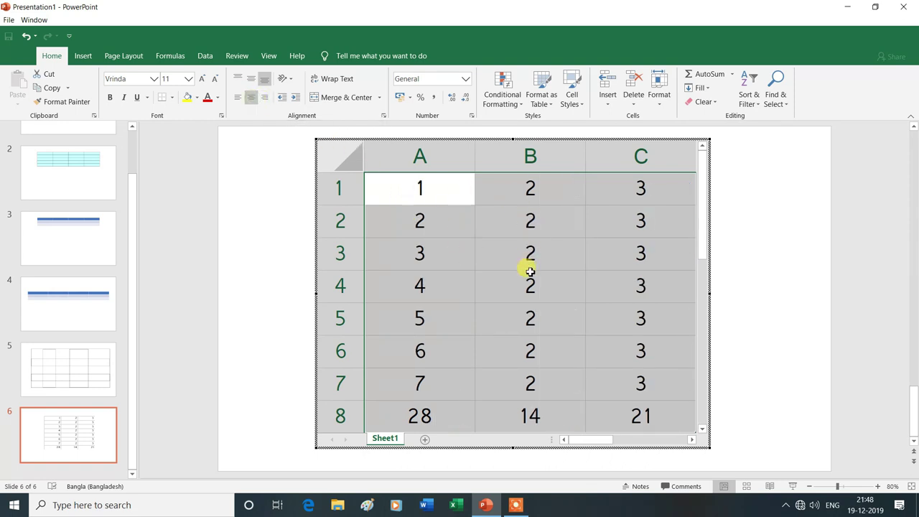
Make the row 8 totals in A8:C8 bold and blue.
left_click(403, 416)
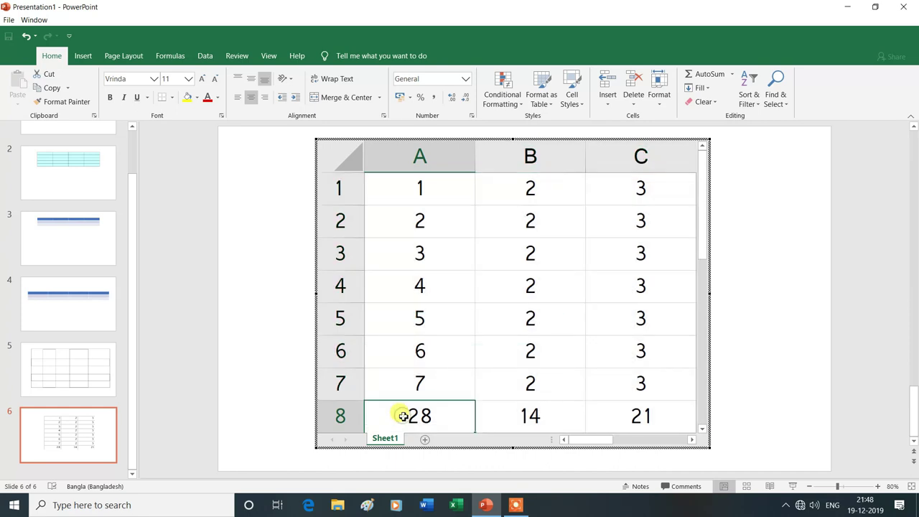
left_click_drag(403, 417, 616, 416)
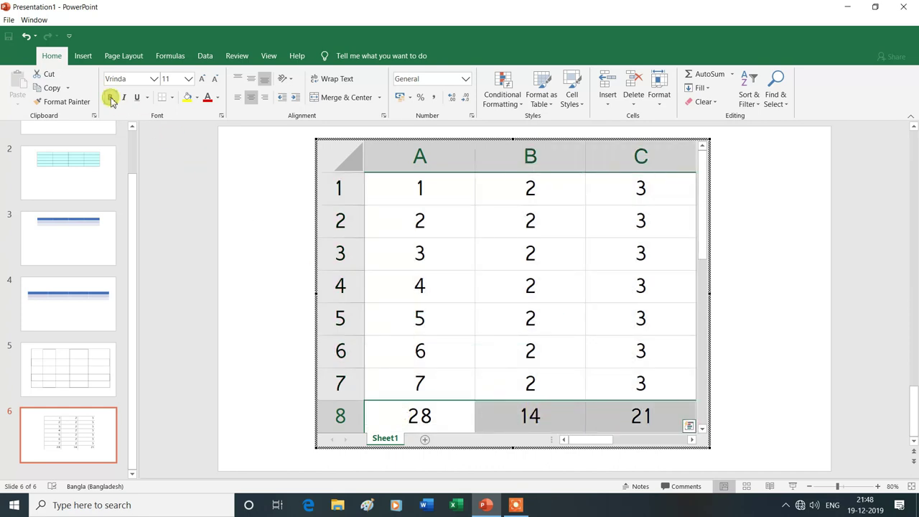
left_click(111, 98)
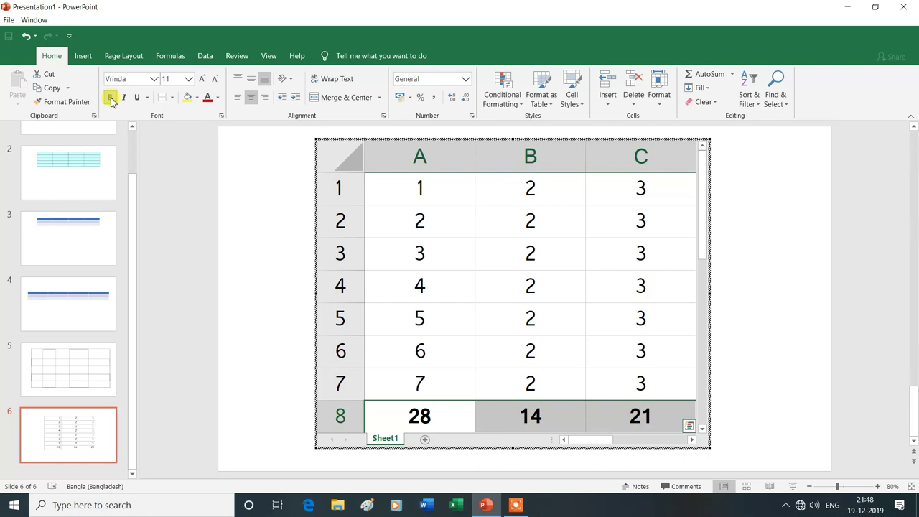
left_click(218, 99)
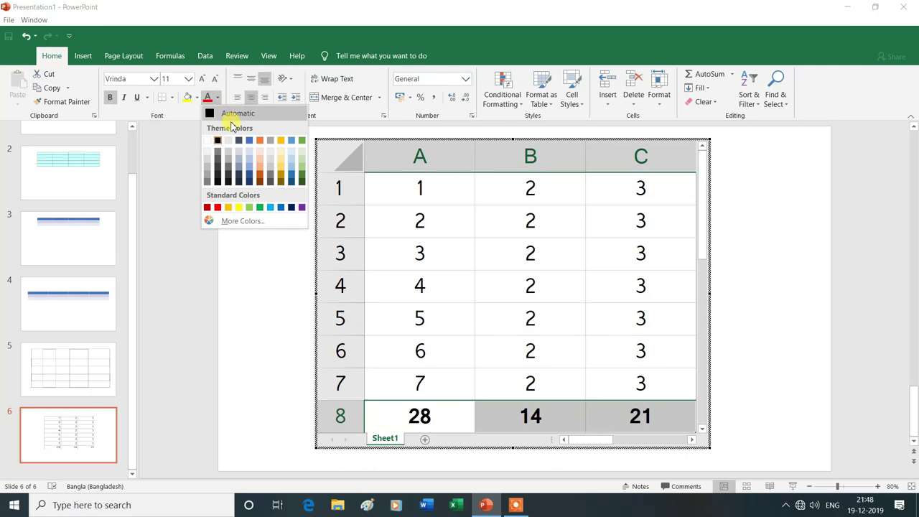
left_click(282, 209)
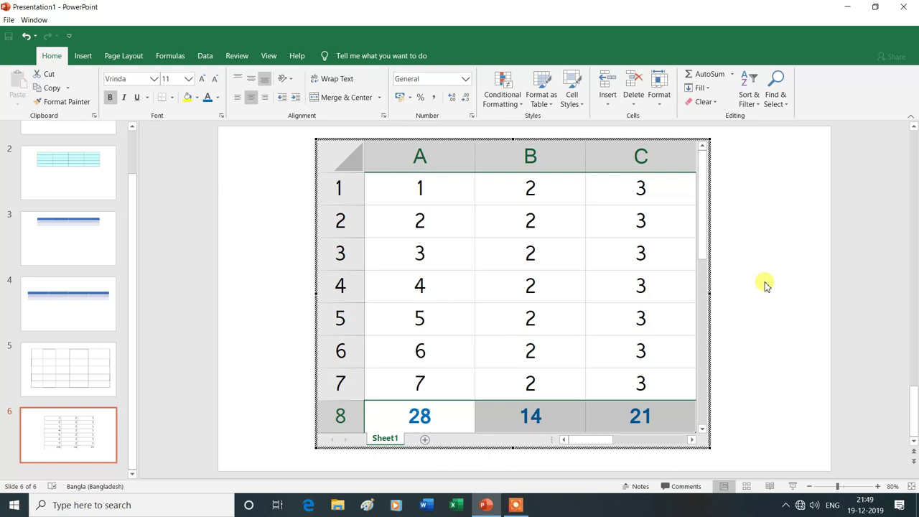
left_click(764, 285)
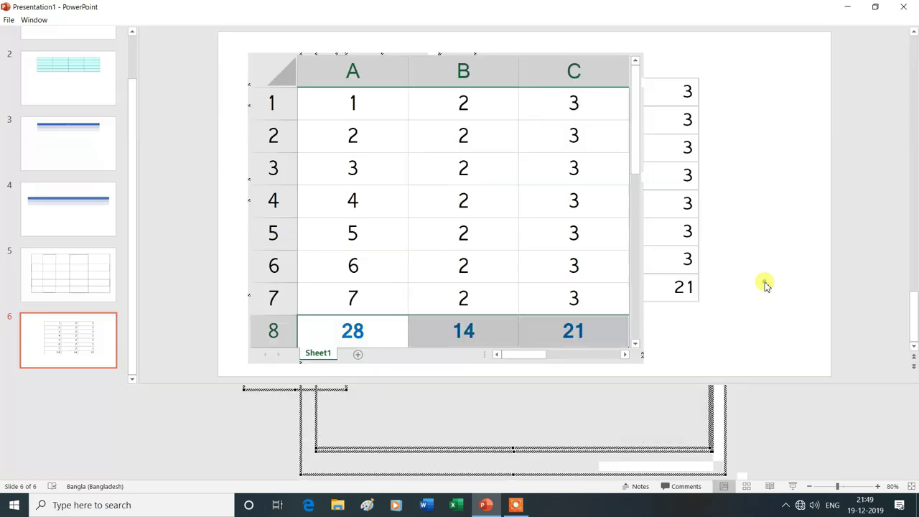